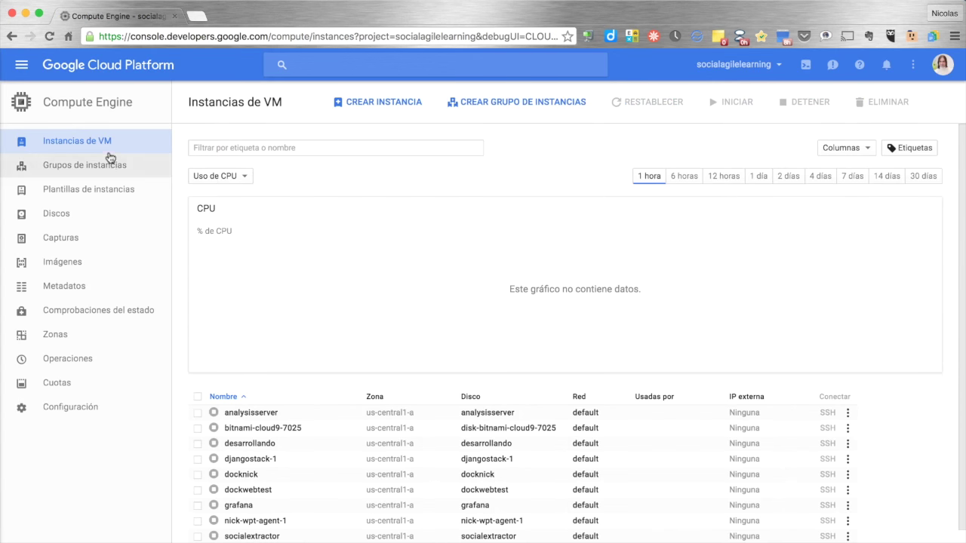
Open the instance template instance-template-1 and examine its machine type, boot disk, network and firewall settings.
left_click(84, 200)
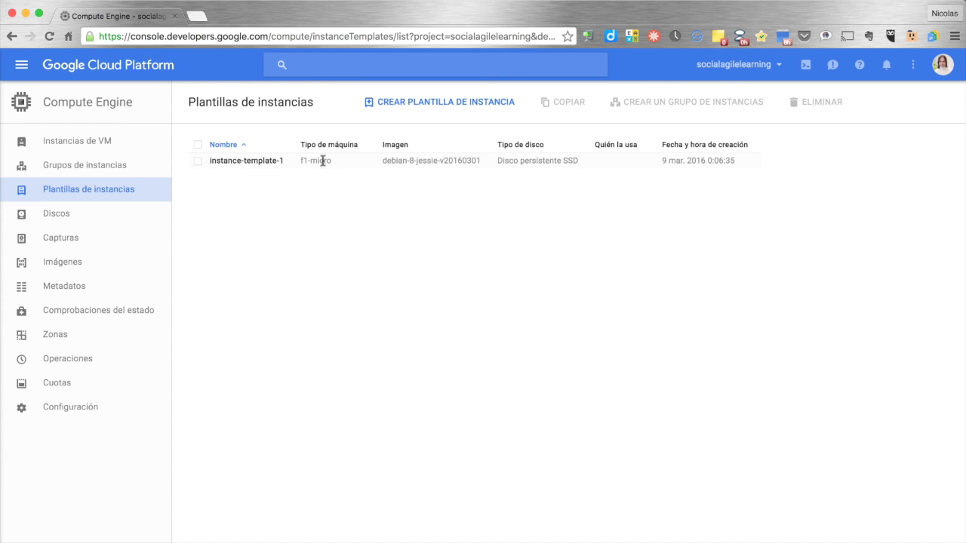
left_click(261, 161)
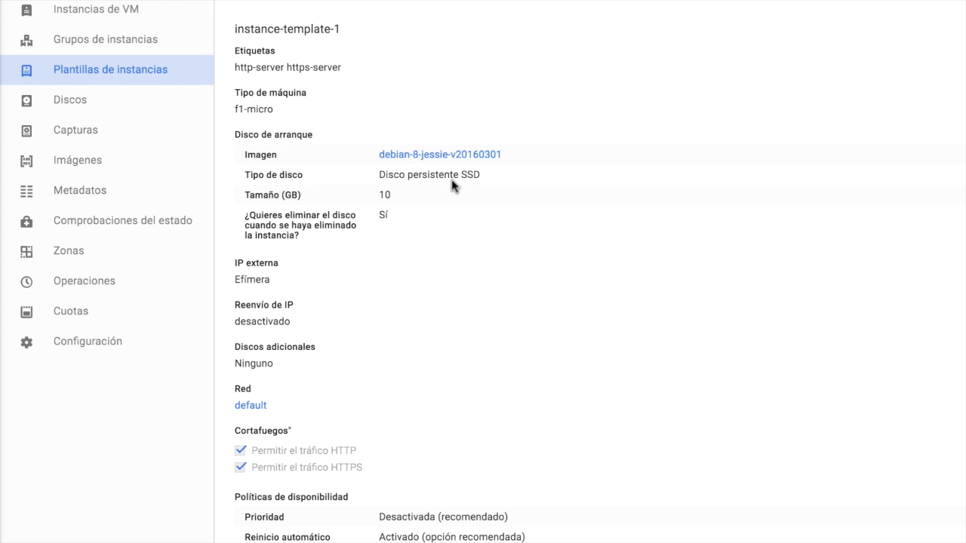
scroll(411, 234, "down", 2)
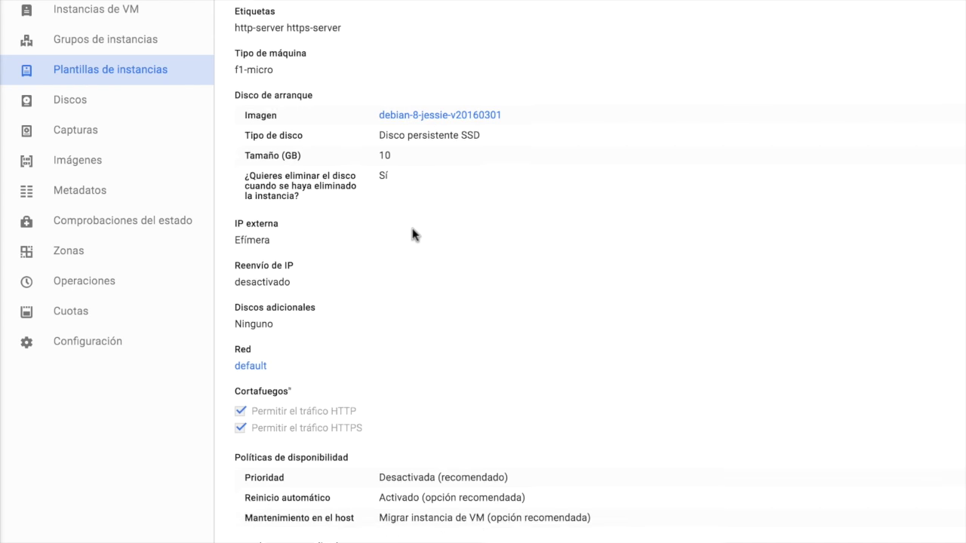
scroll(412, 234, "down", 3)
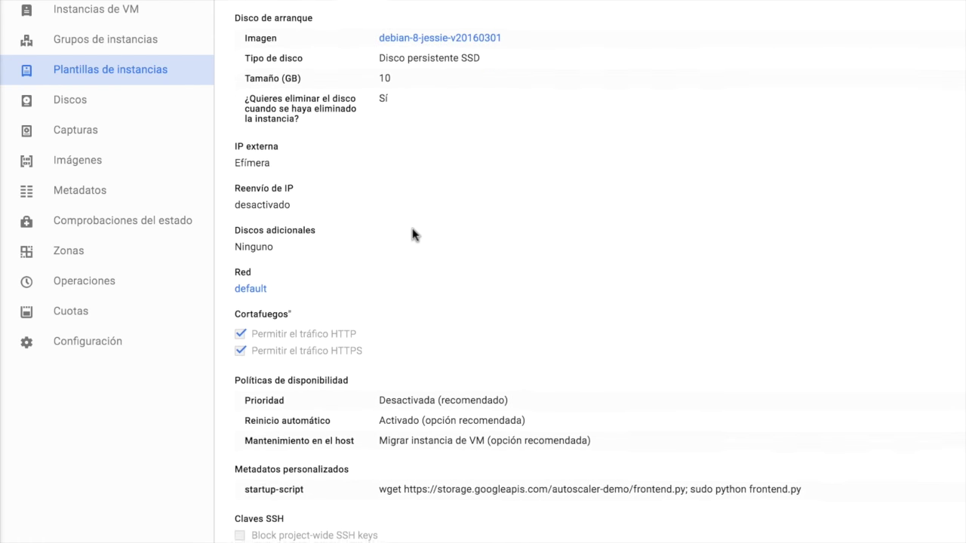
scroll(412, 234, "up", 5)
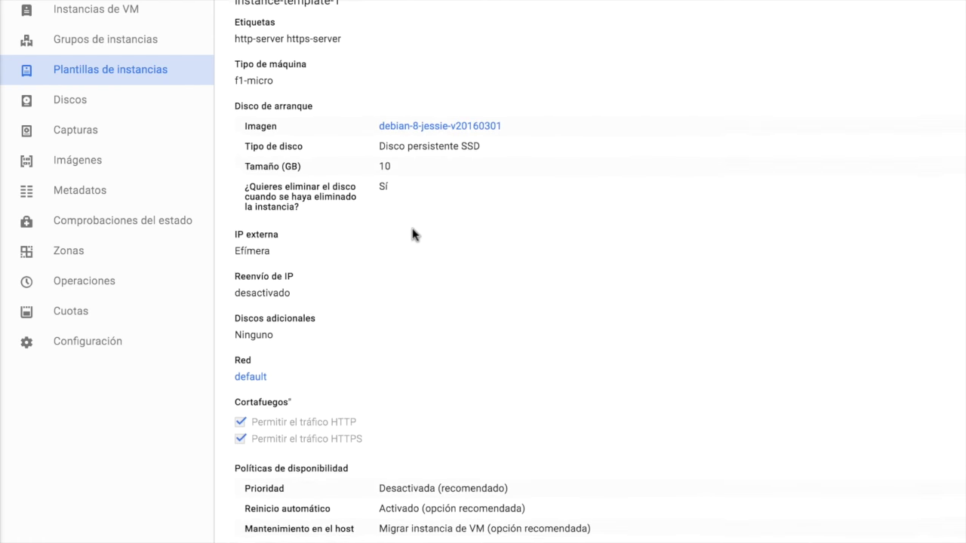
double_click(257, 110)
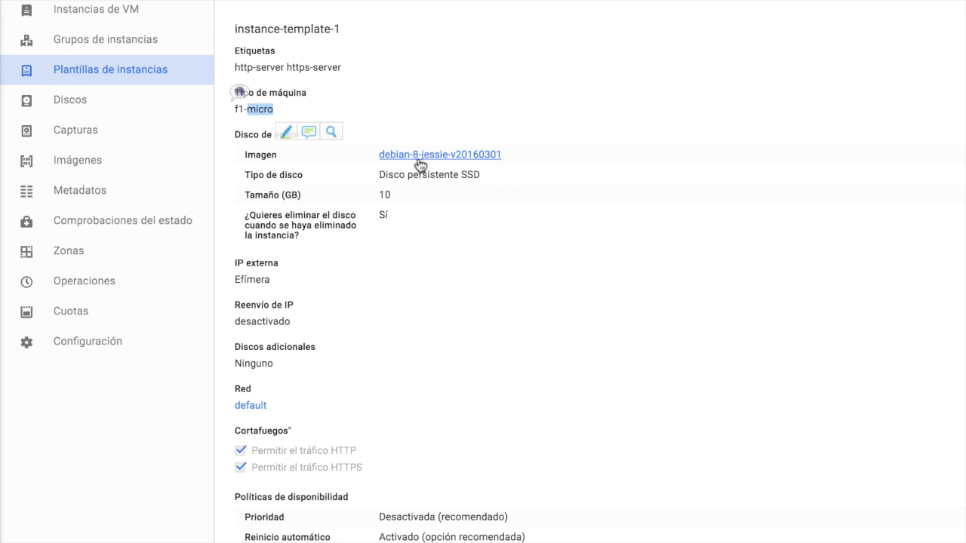
left_click(420, 127)
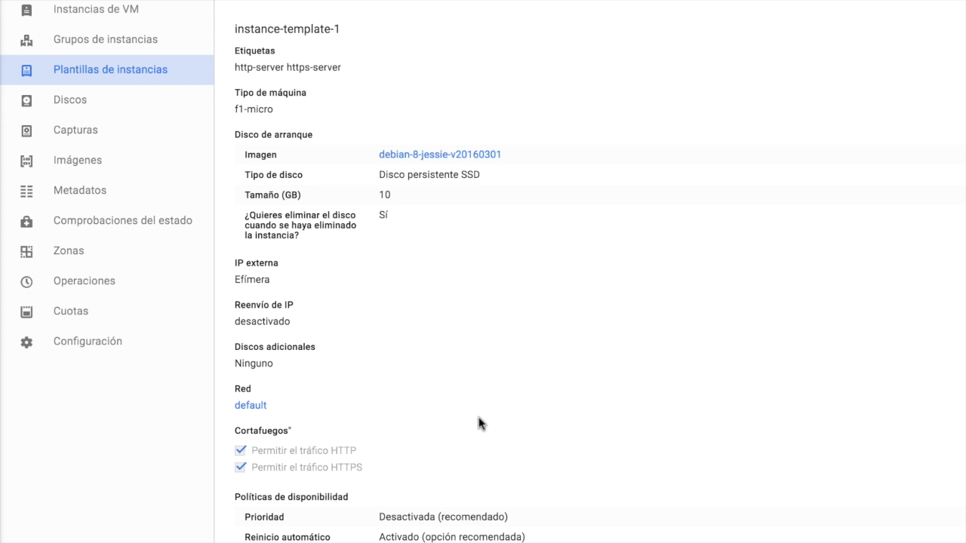
Examine the template's startup-script metadata that downloads and runs frontend.py.
scroll(483, 425, "down", 3)
scroll(467, 420, "down", 3)
left_click_drag(376, 393, 750, 407)
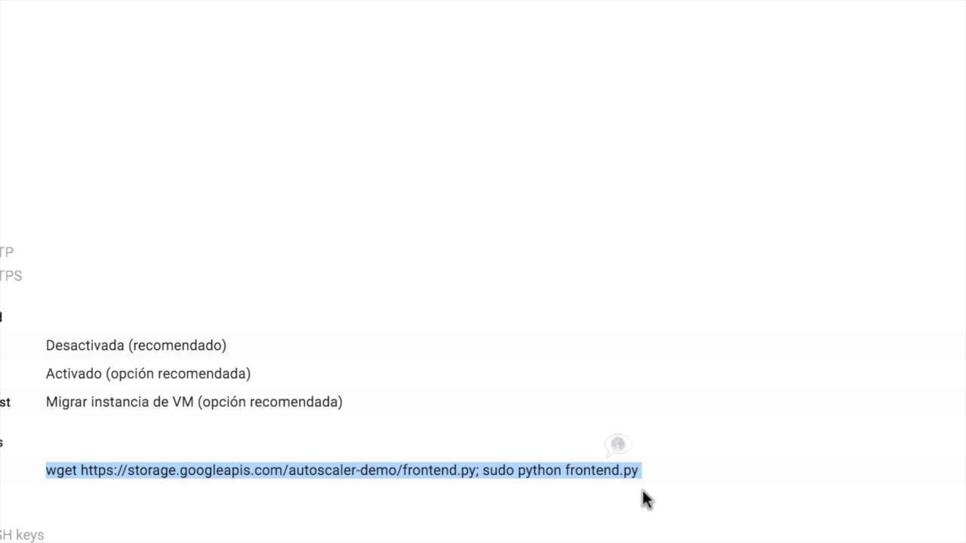
left_click(395, 474)
left_click_drag(460, 474, 453, 474)
left_click(433, 472)
double_click(434, 474)
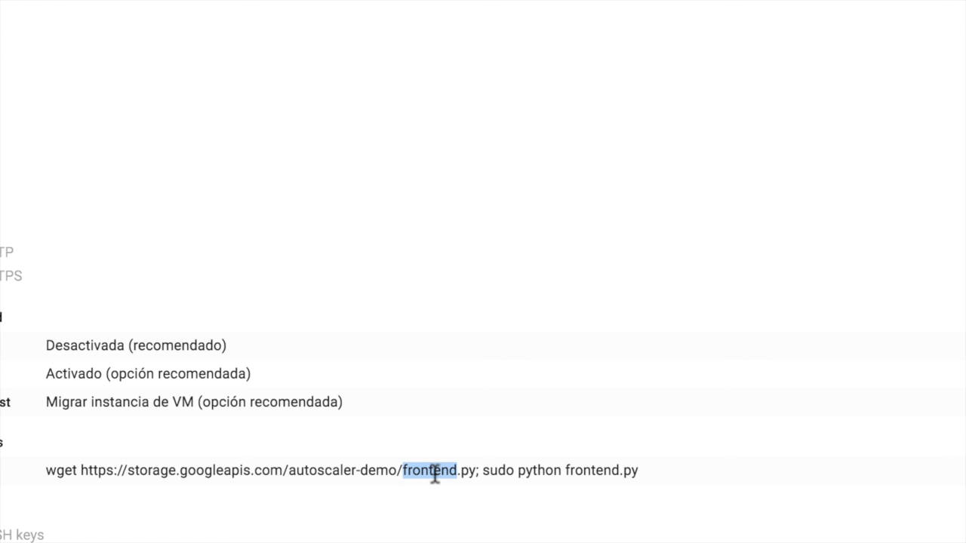
left_click(333, 457)
scroll(333, 457, "up", 5)
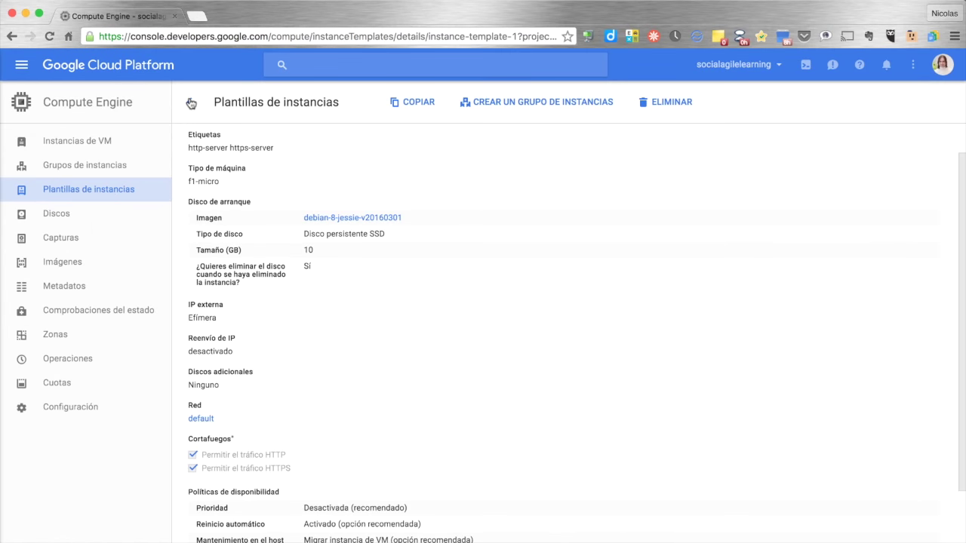
Start a new instance group and set its zone to us-central1-a.
left_click(111, 166)
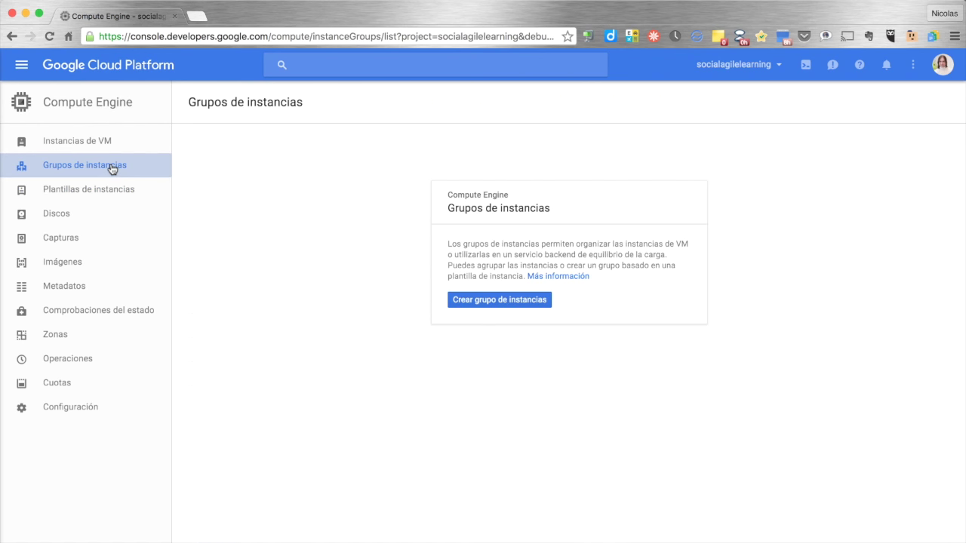
left_click(494, 300)
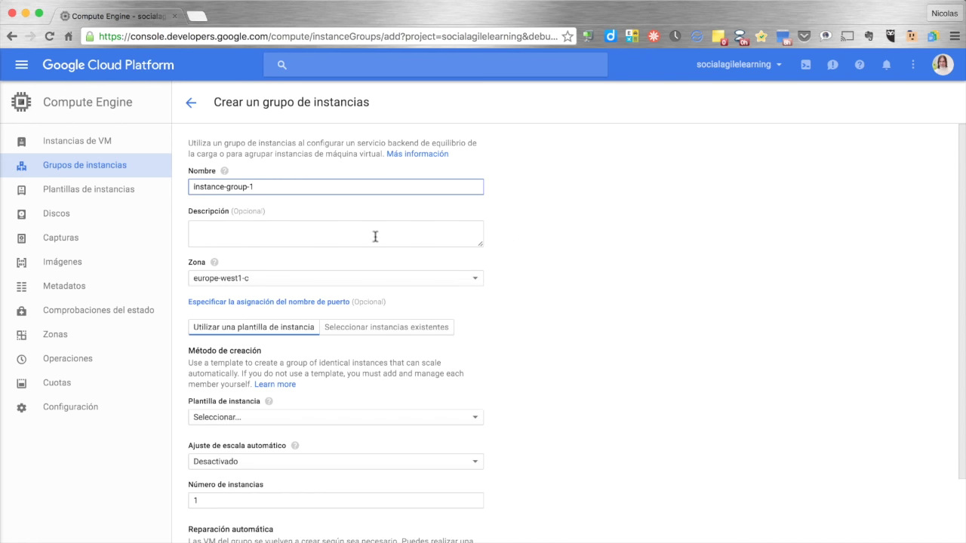
left_click(249, 278)
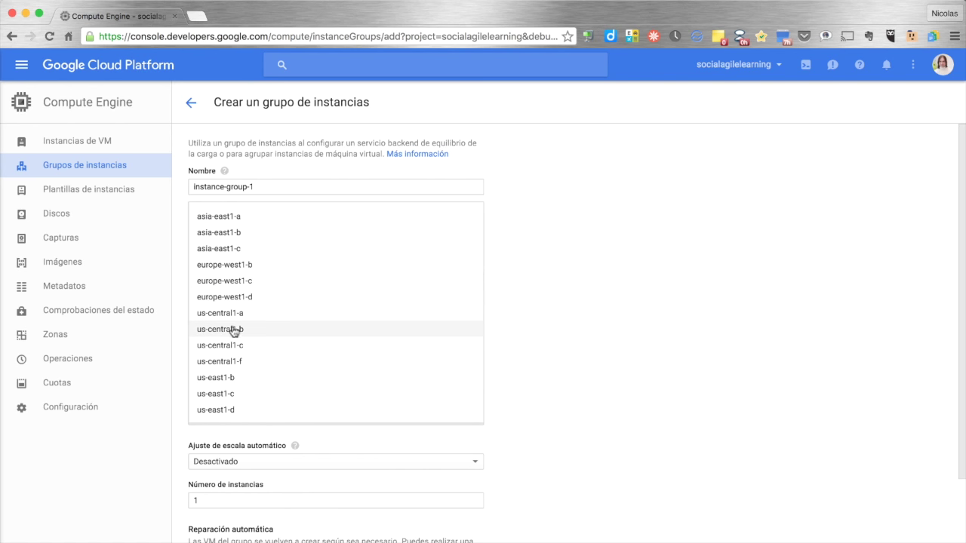
left_click(231, 322)
left_click(540, 373)
left_click(248, 281)
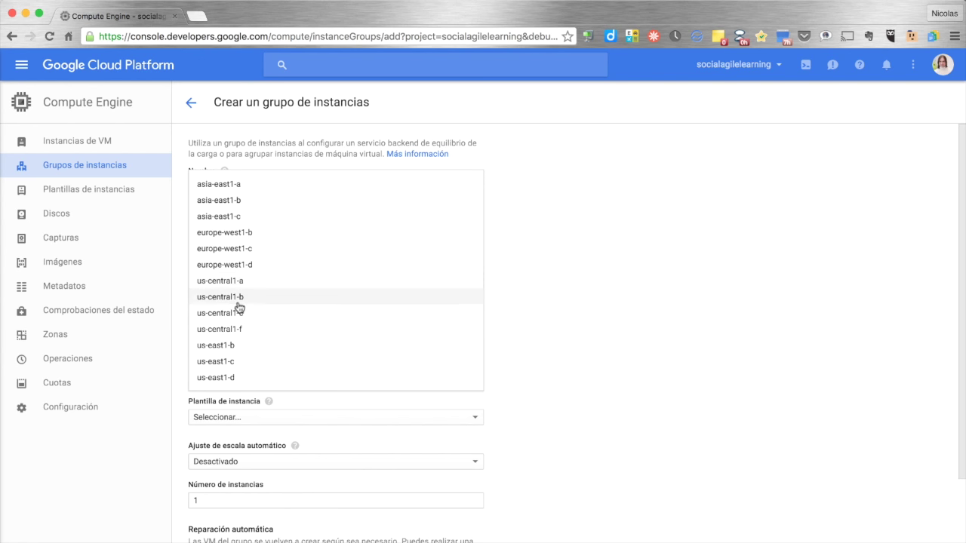
left_click(237, 280)
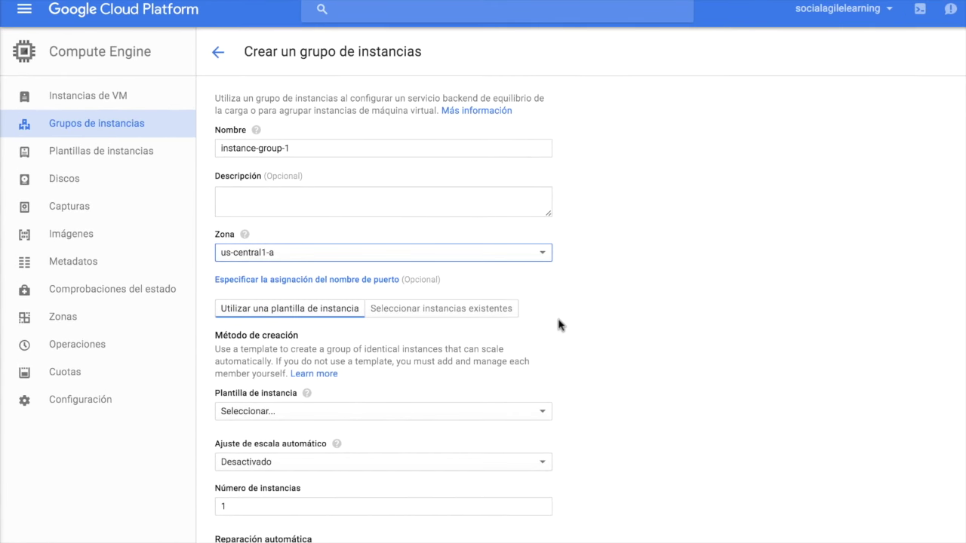
Have the group use an instance template, choosing instance-template-1.
left_click(333, 314)
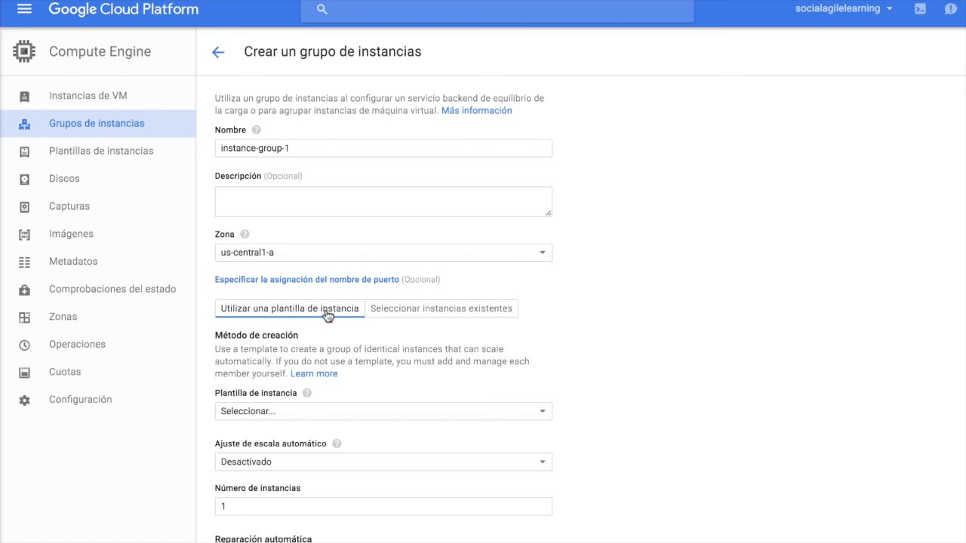
left_click(306, 414)
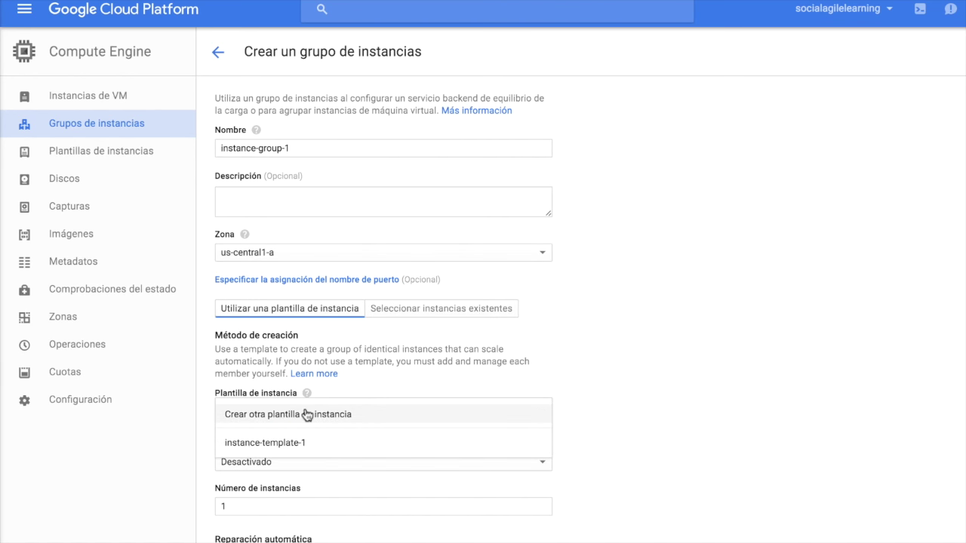
left_click(292, 445)
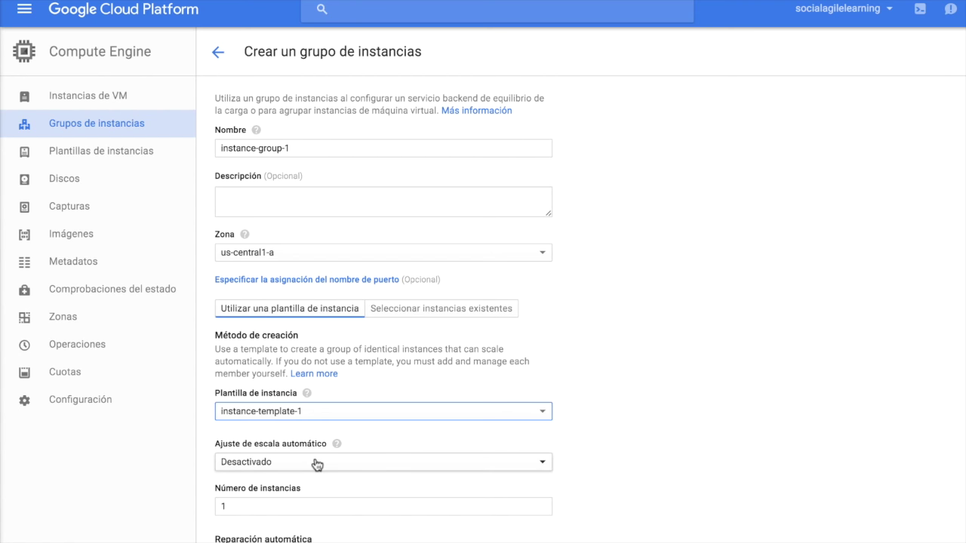
Set the group's autoscaling to Activado, based on Uso de CPU.
scroll(317, 463, "down", 2)
left_click(296, 381)
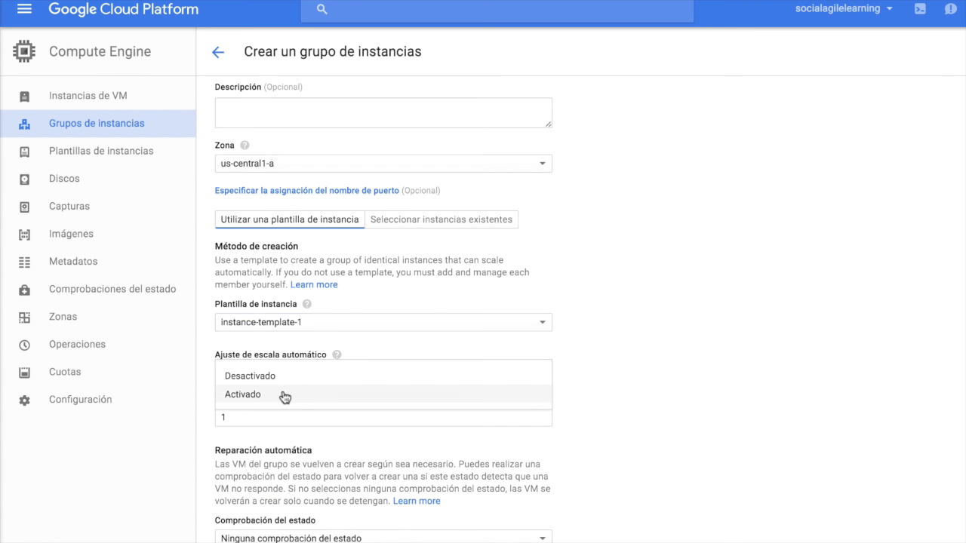
left_click(284, 395)
scroll(278, 456, "down", 2)
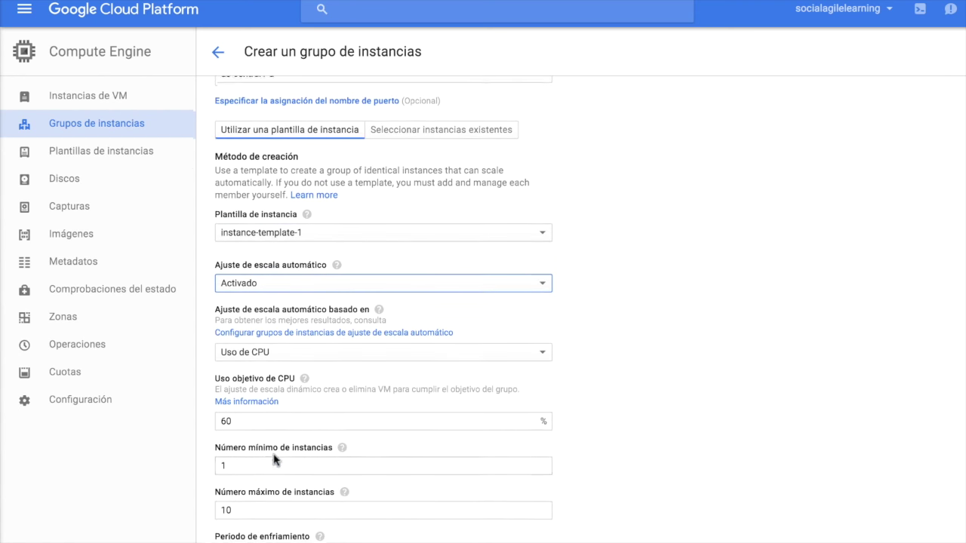
left_click(276, 352)
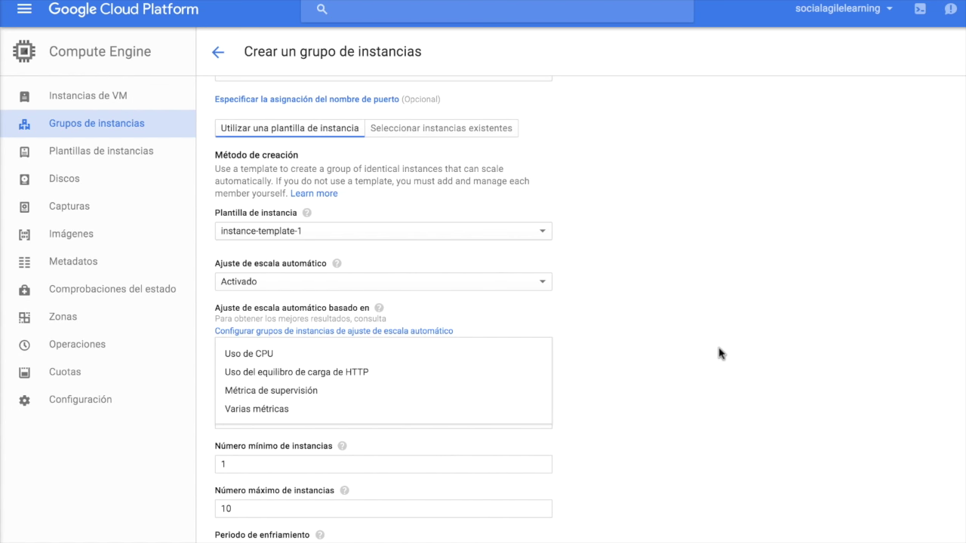
left_click(469, 354)
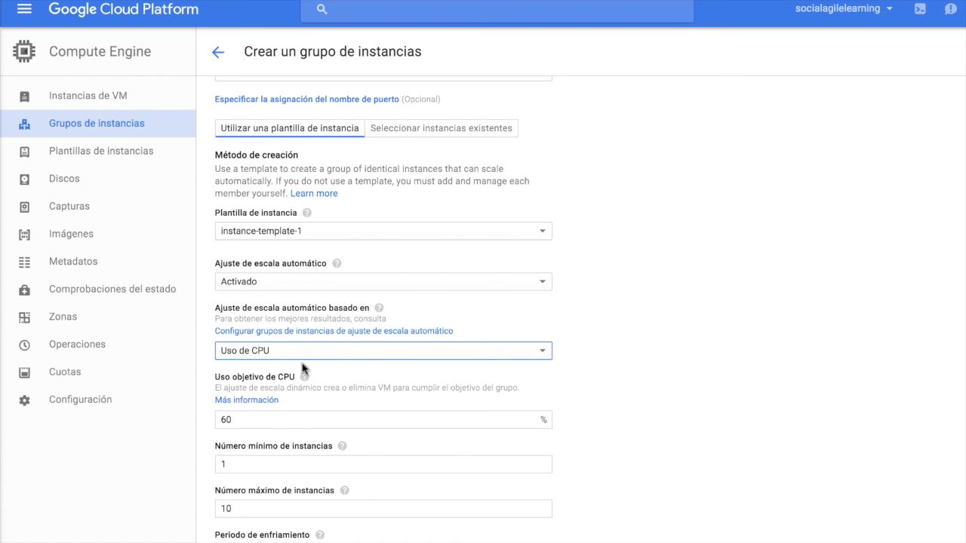
Review the autoscaling target CPU usage, minimum and maximum instance counts, and the cooldown period with its help text.
left_click(238, 419)
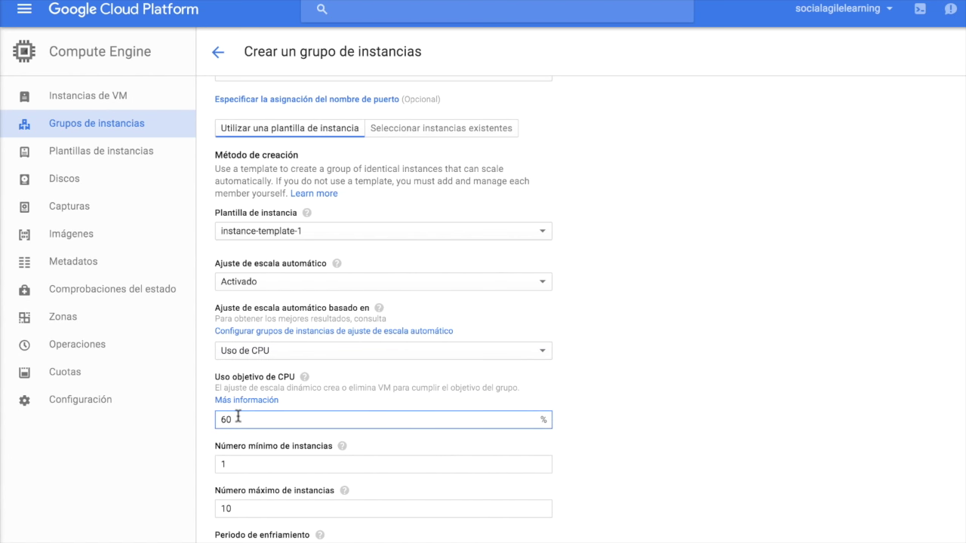
left_click_drag(237, 419, 213, 421)
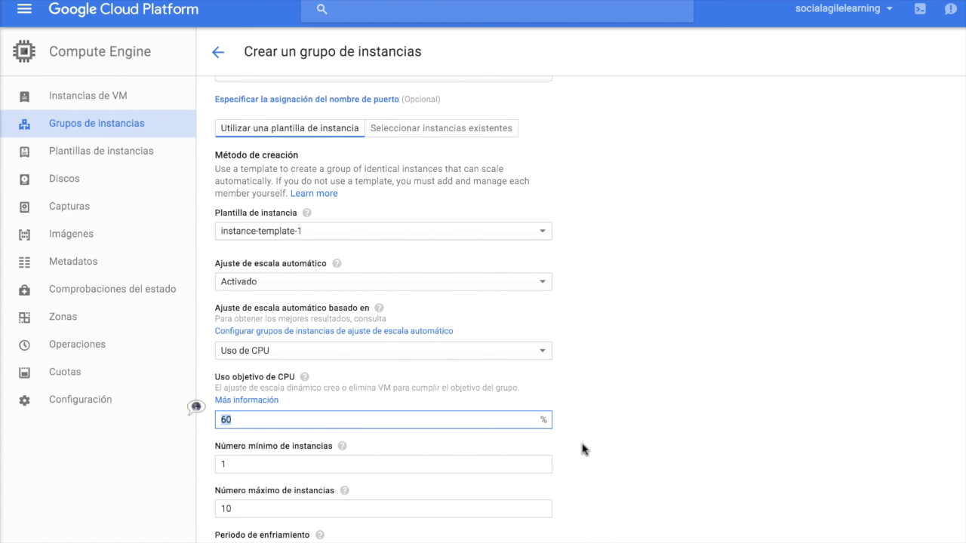
left_click(609, 445)
scroll(609, 445, "down", 3)
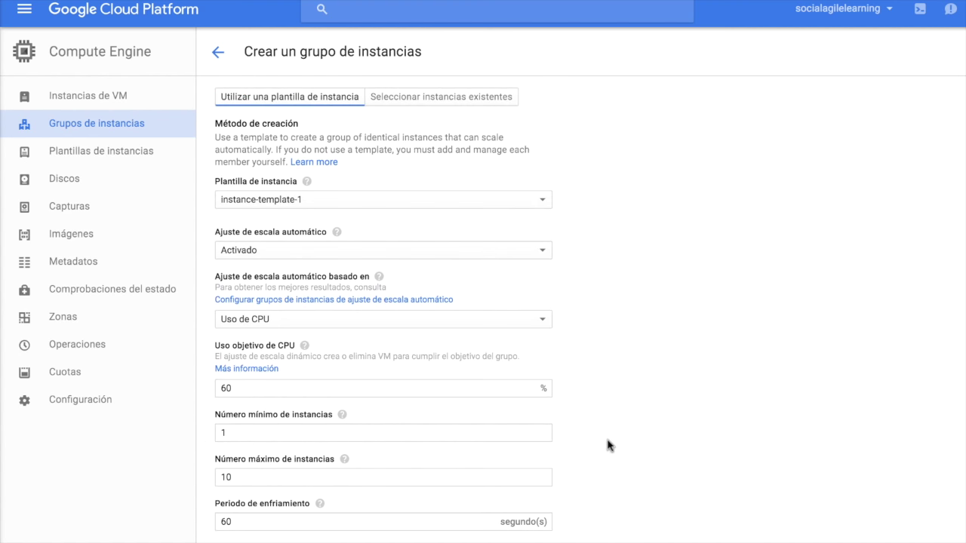
left_click(394, 350)
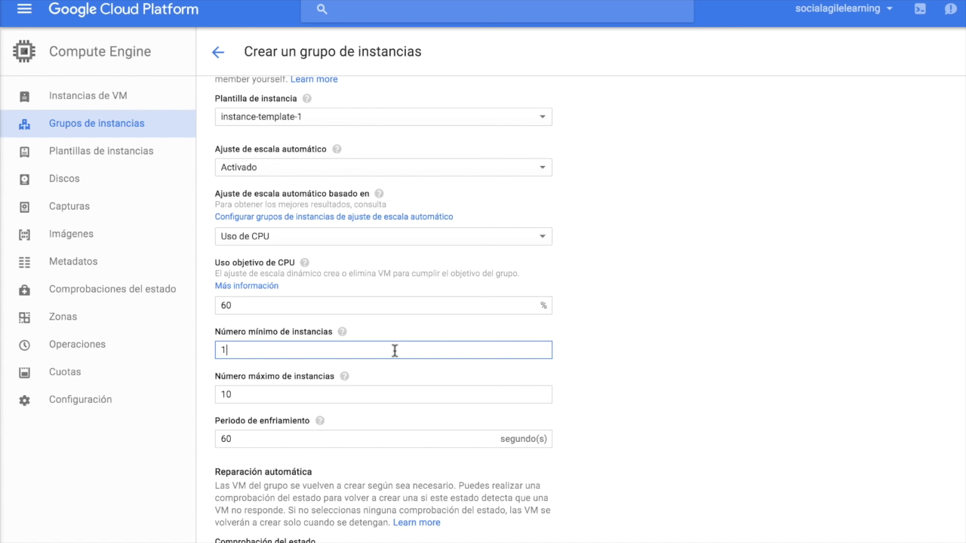
left_click(366, 393)
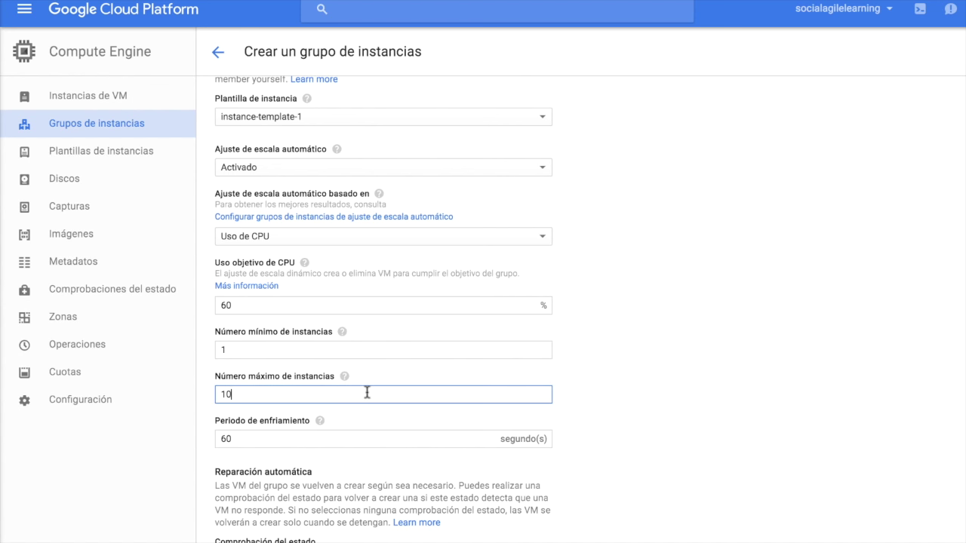
left_click(367, 442)
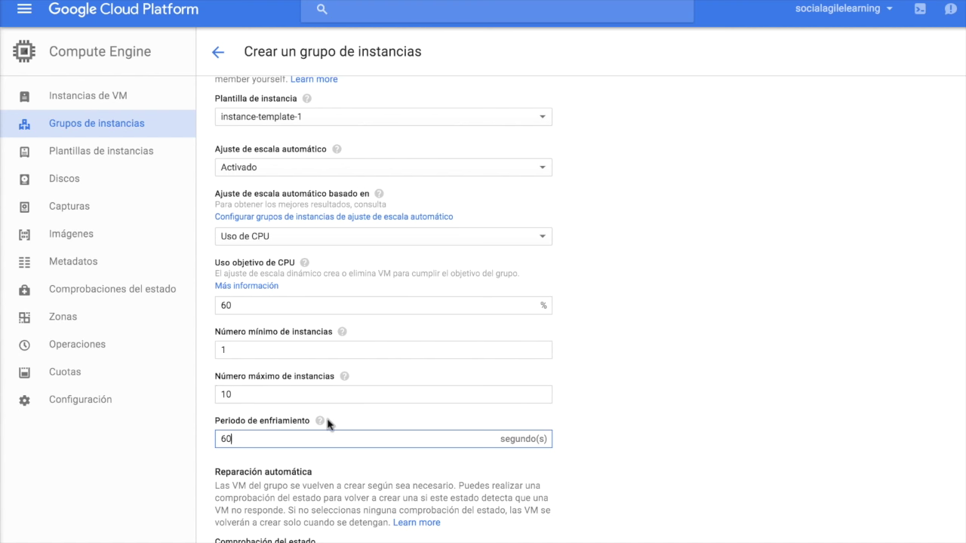
mouse_move(323, 424)
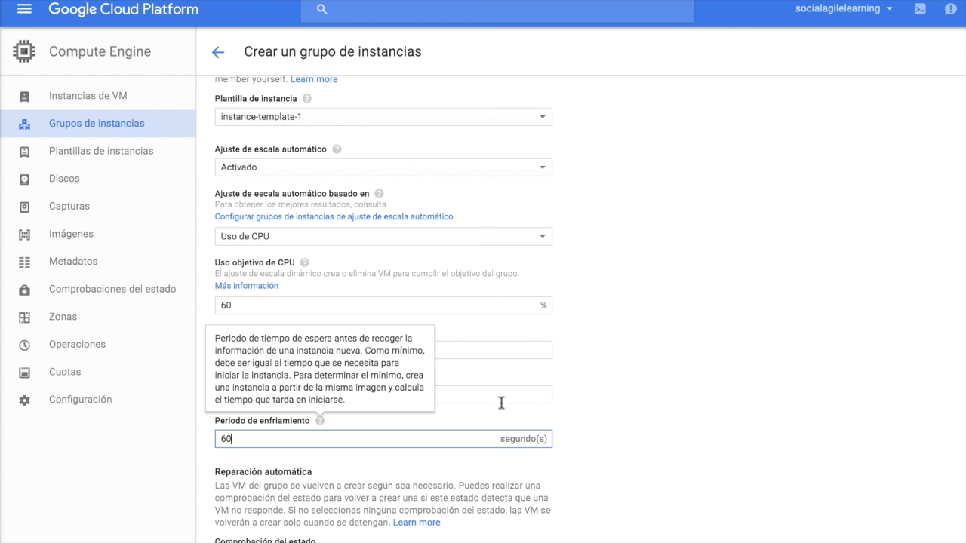
left_click(625, 388)
scroll(625, 388, "up", 1)
scroll(624, 388, "up", 1)
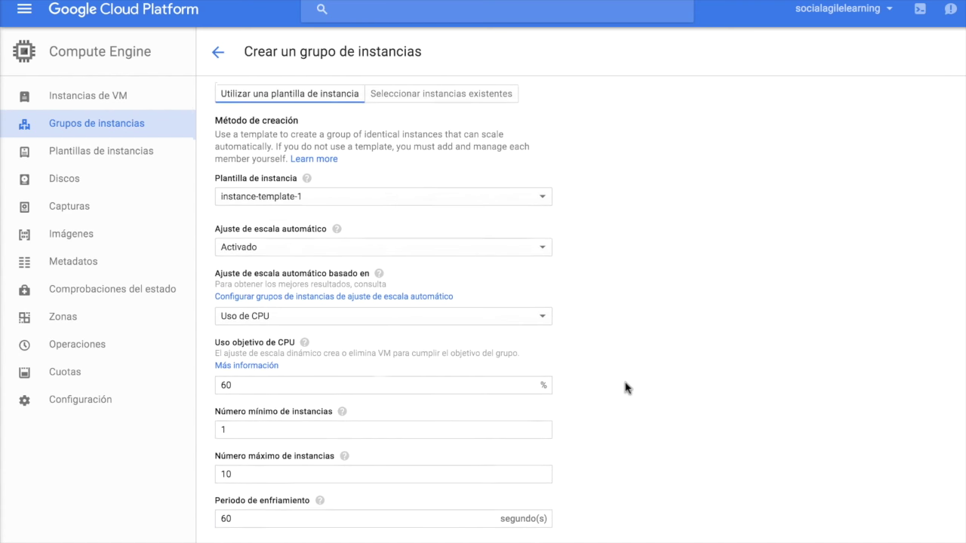
scroll(625, 388, "down", 1)
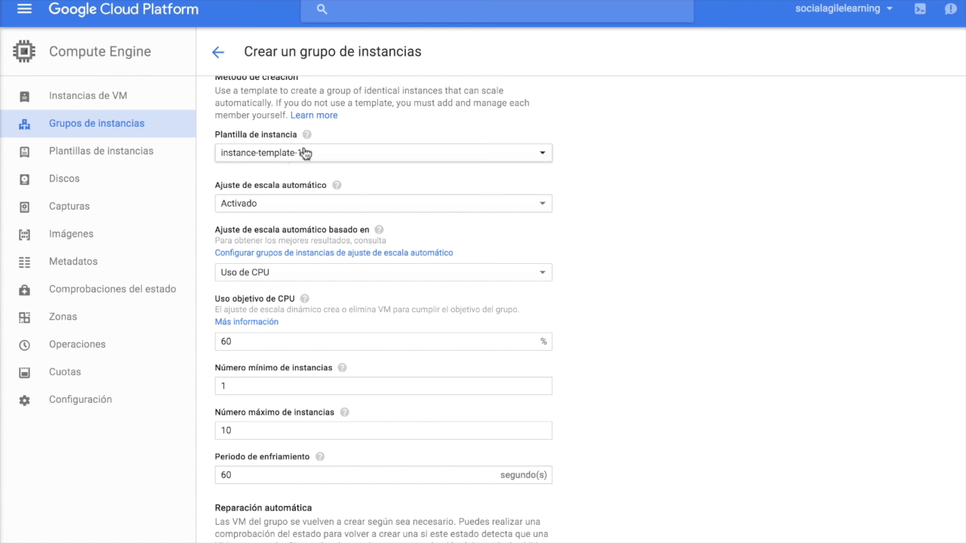
Create the instance group with the configured settings and check its creation progress in the notifications.
scroll(676, 352, "down", 3)
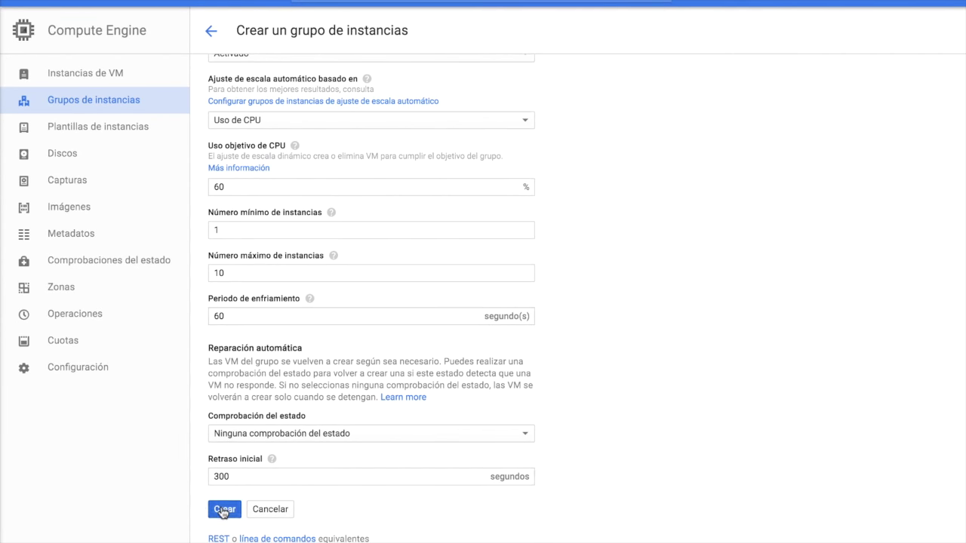
left_click(223, 511)
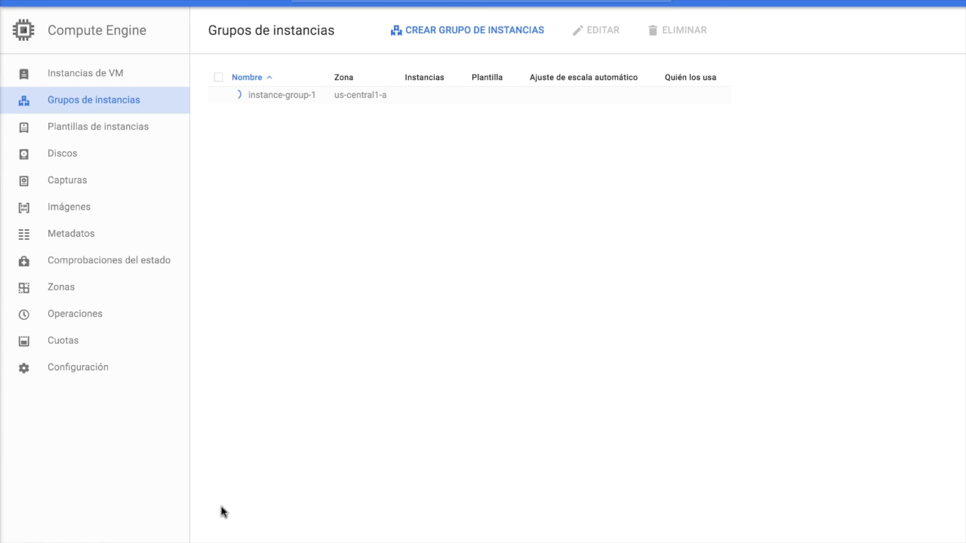
left_click(952, 15)
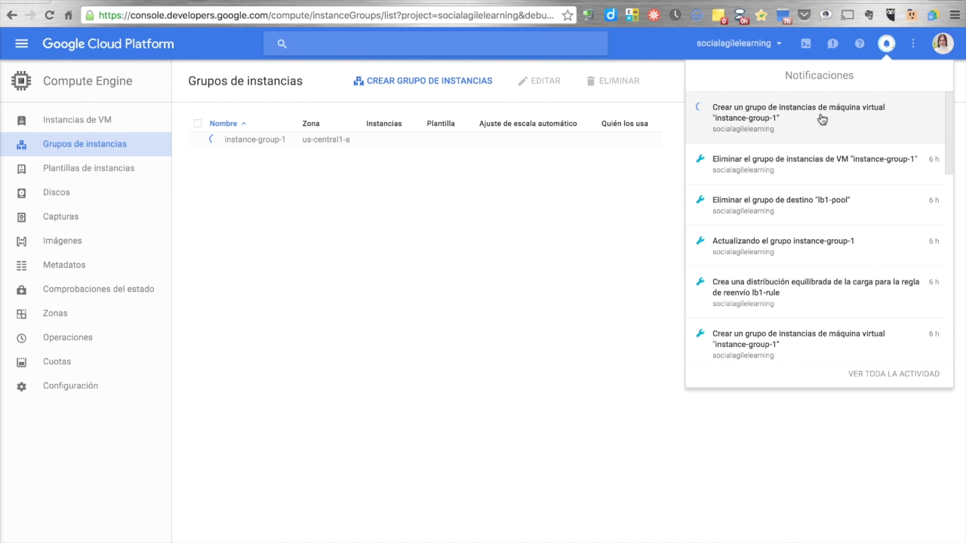
left_click(466, 289)
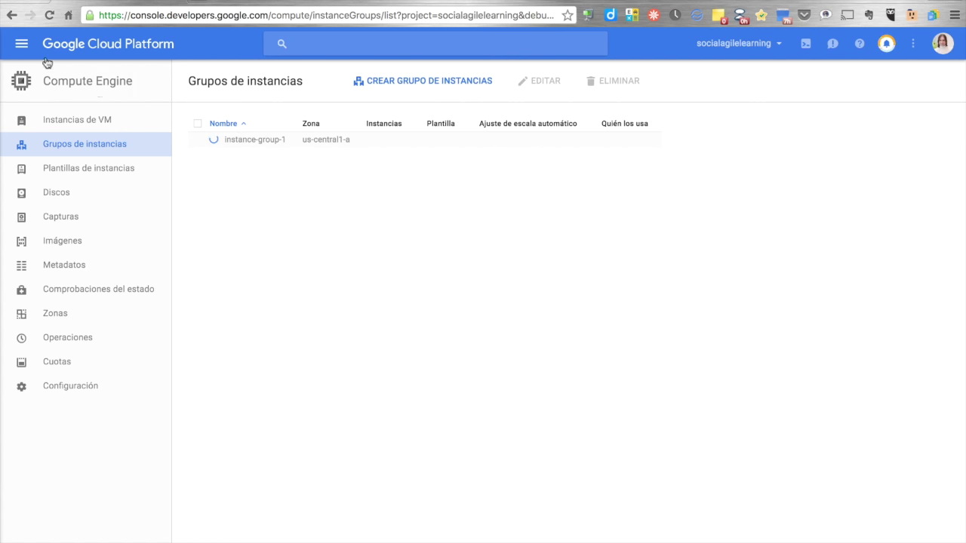
Open the network load balancing page (Equilibrio de carga de red) of the Redes section.
left_click(21, 43)
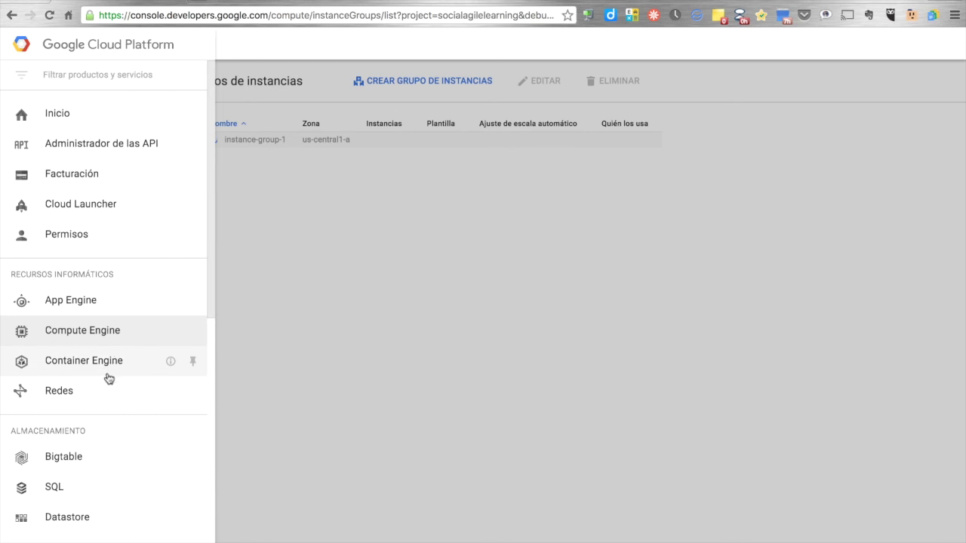
left_click(71, 396)
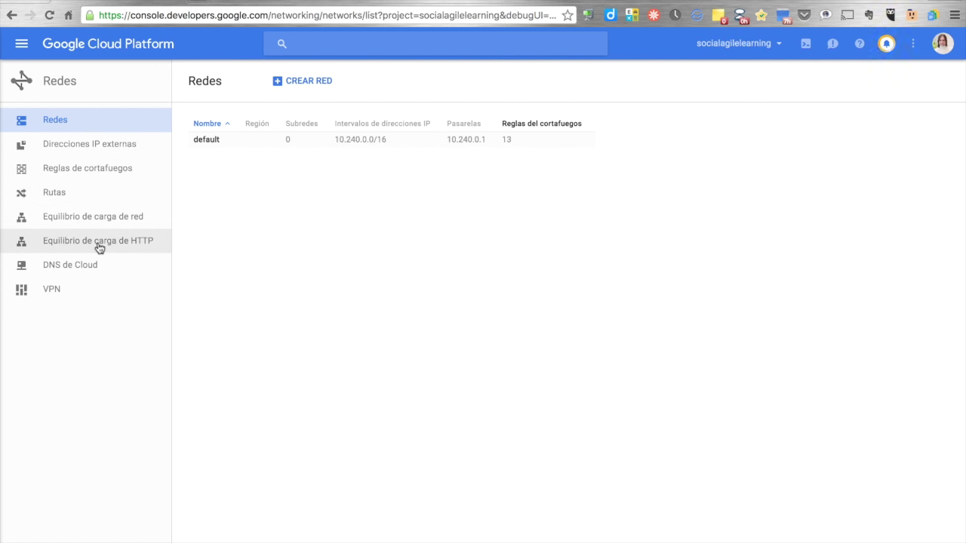
left_click(102, 217)
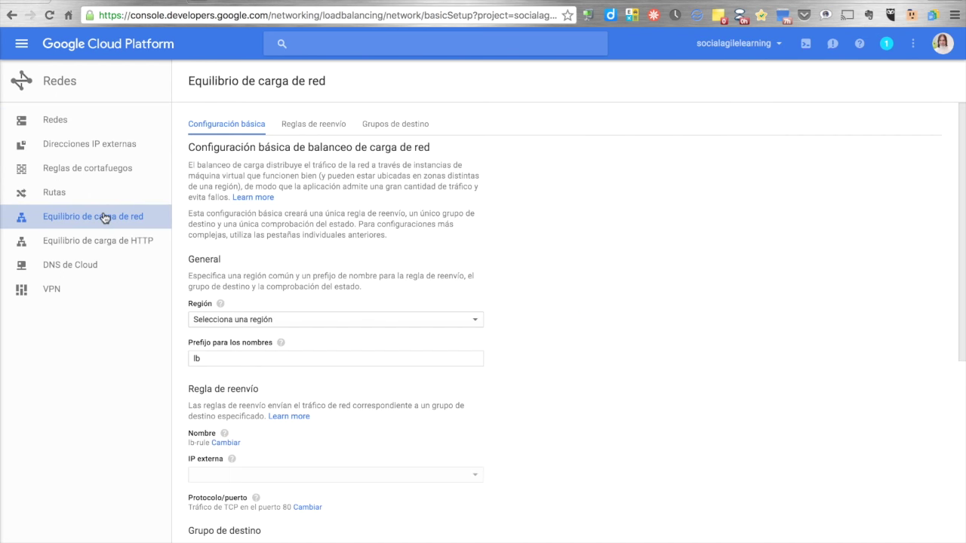
Look over the load balancer's forwarding rules and target pools, and return to the basic configuration.
left_click(322, 127)
left_click(258, 127)
left_click(316, 130)
left_click(386, 130)
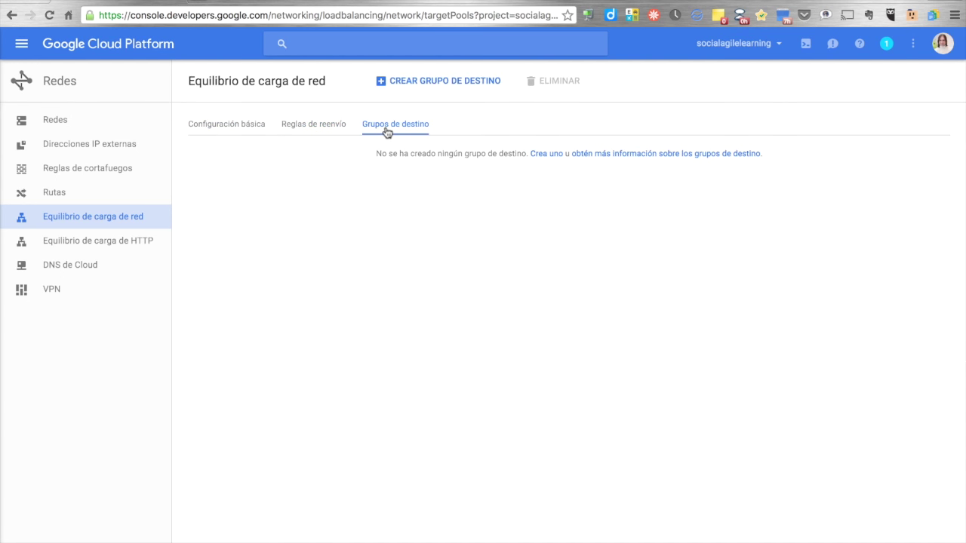
left_click(253, 128)
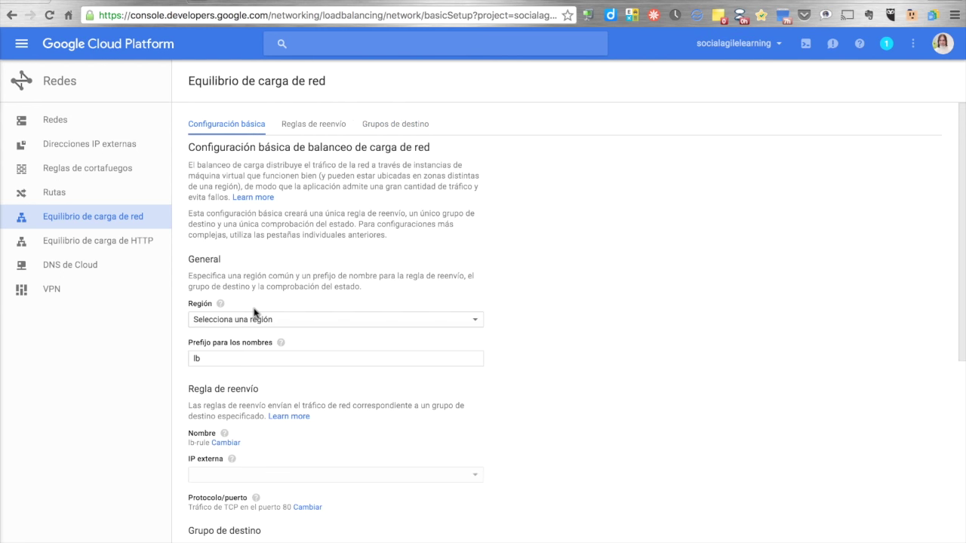
Set the load balancer's region to us-central1, keeping lb as the name prefix.
left_click(255, 320)
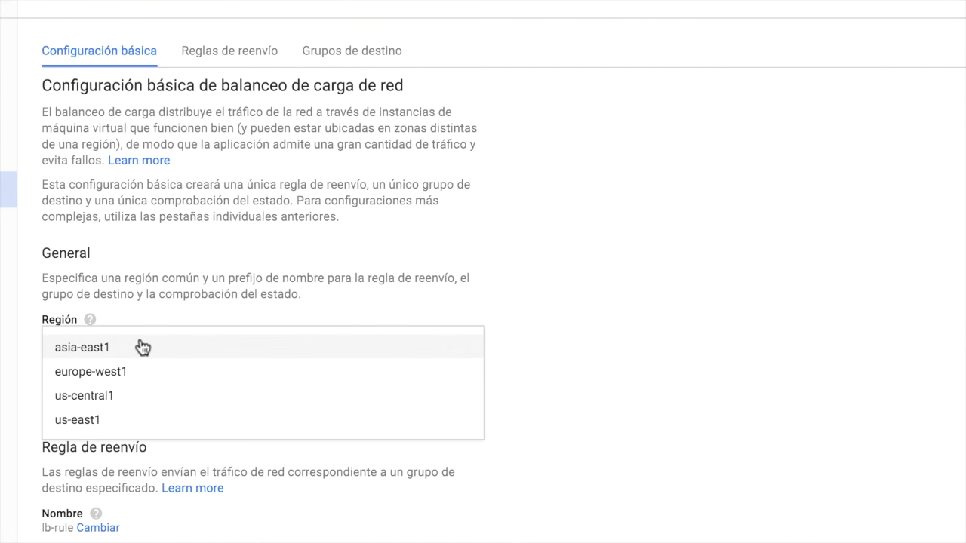
left_click(125, 406)
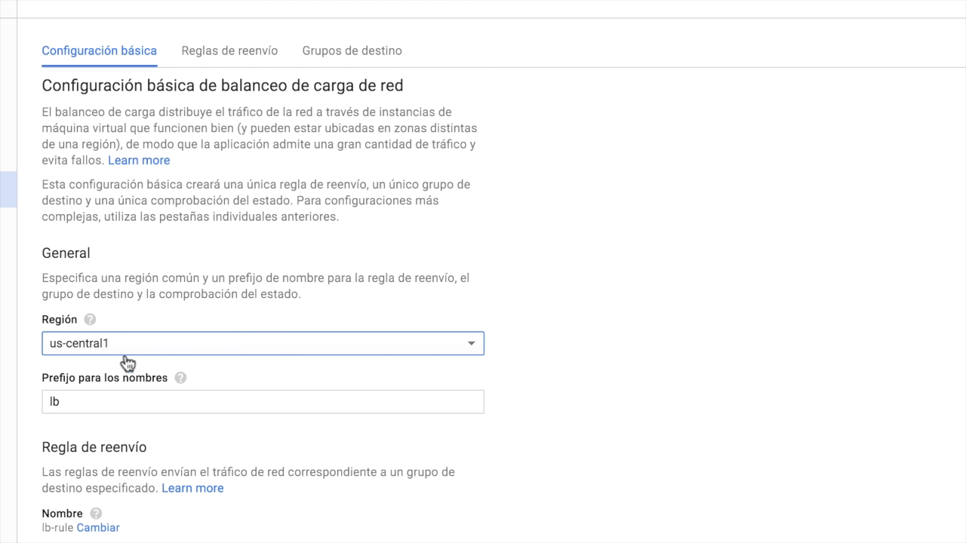
left_click(88, 393)
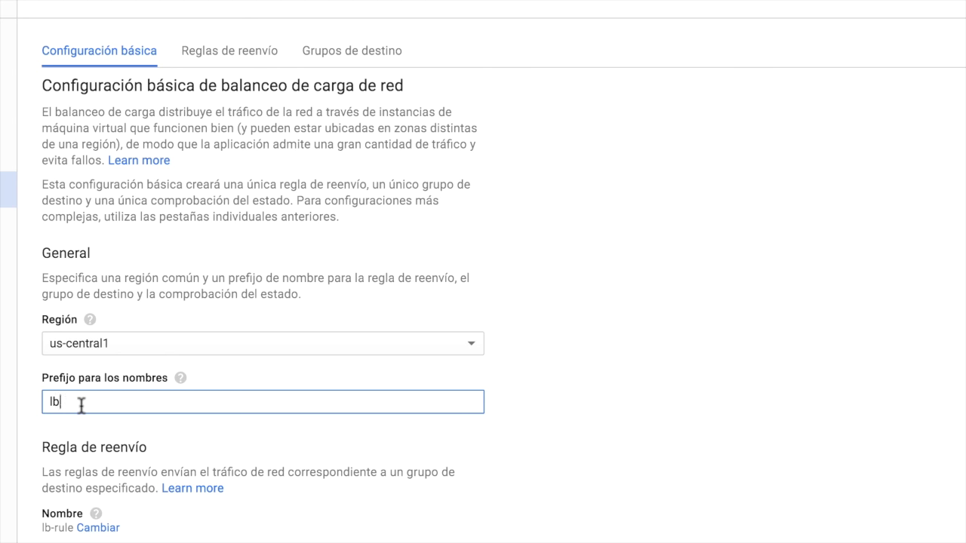
Have the new target pool use existing instance groups and add instance-group-1 (us-central1-a) to it.
scroll(114, 490, "down", 3)
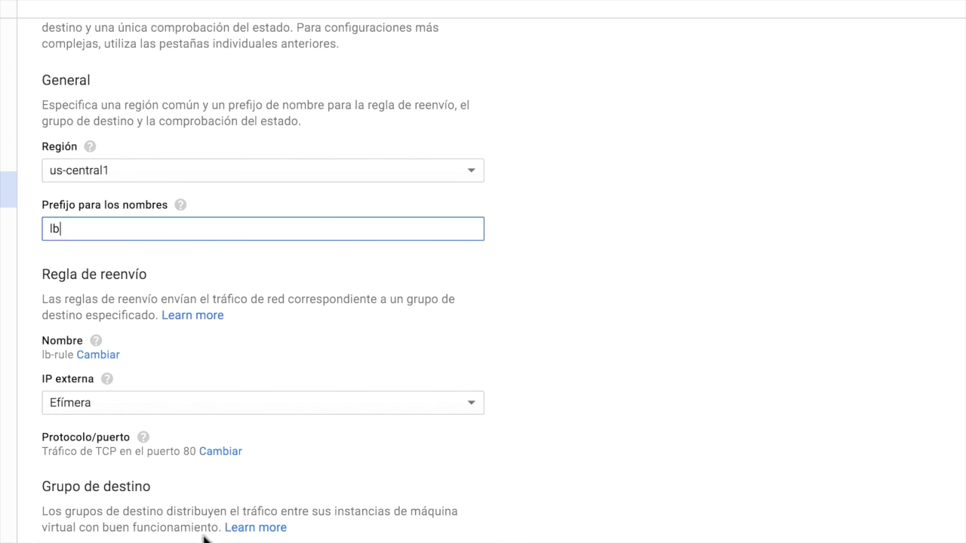
scroll(204, 537, "down", 2)
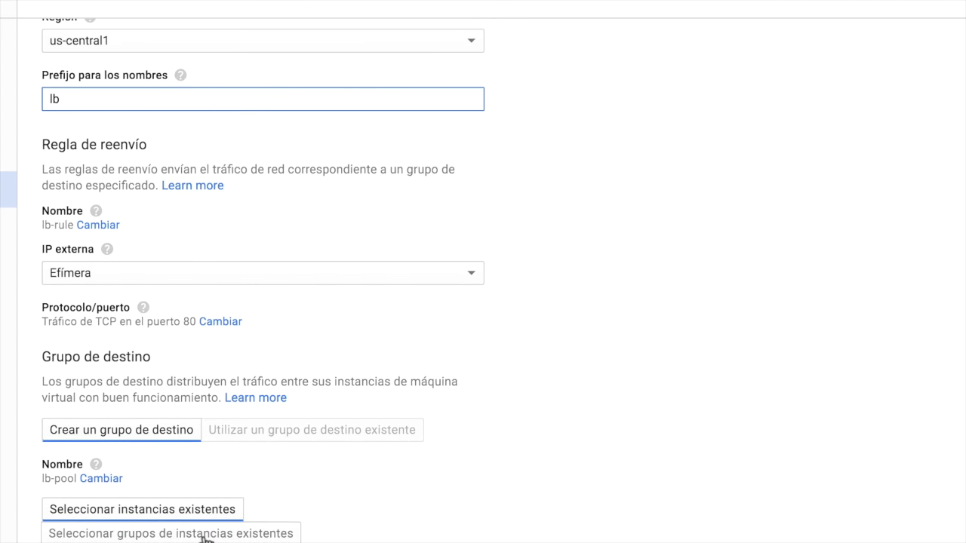
left_click(151, 519)
left_click(146, 534)
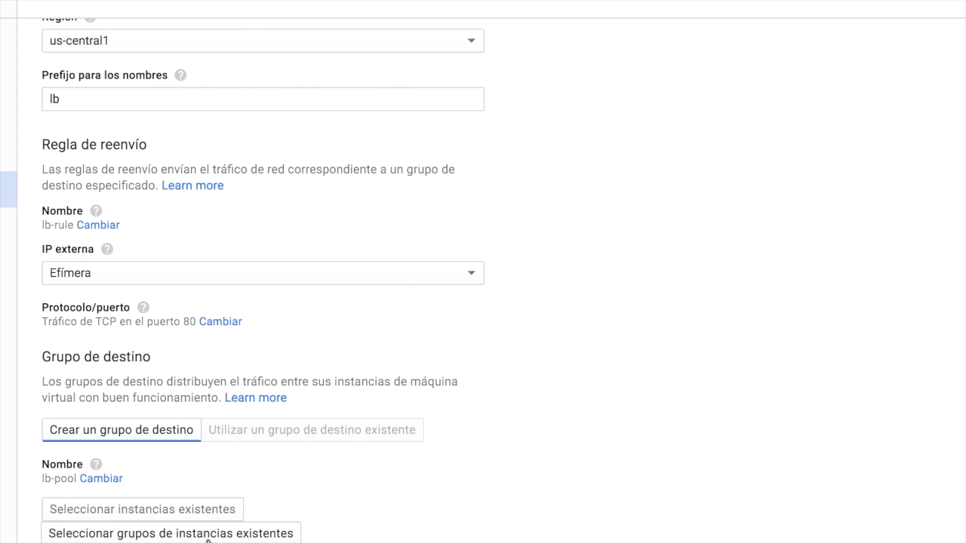
left_click(205, 519)
left_click(201, 537)
scroll(227, 520, "down", 2)
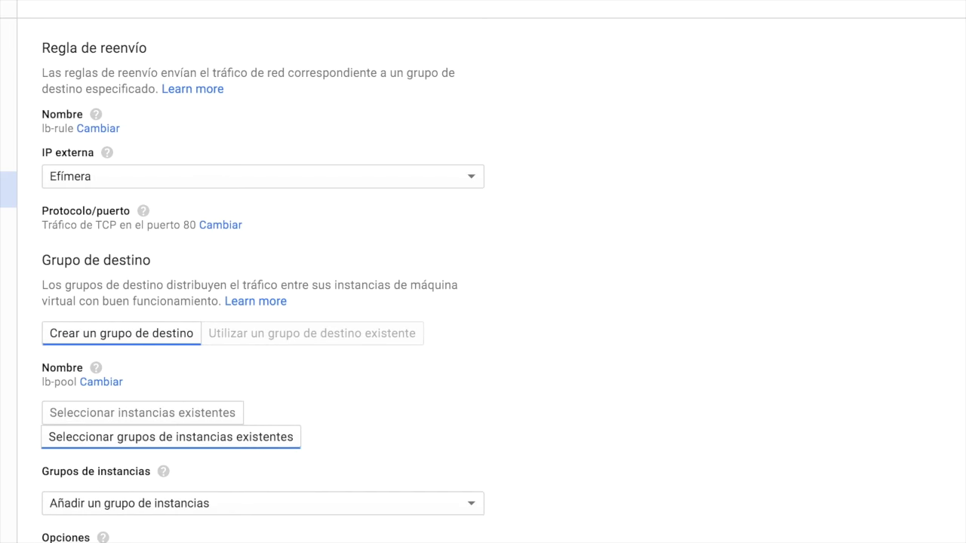
left_click(222, 515)
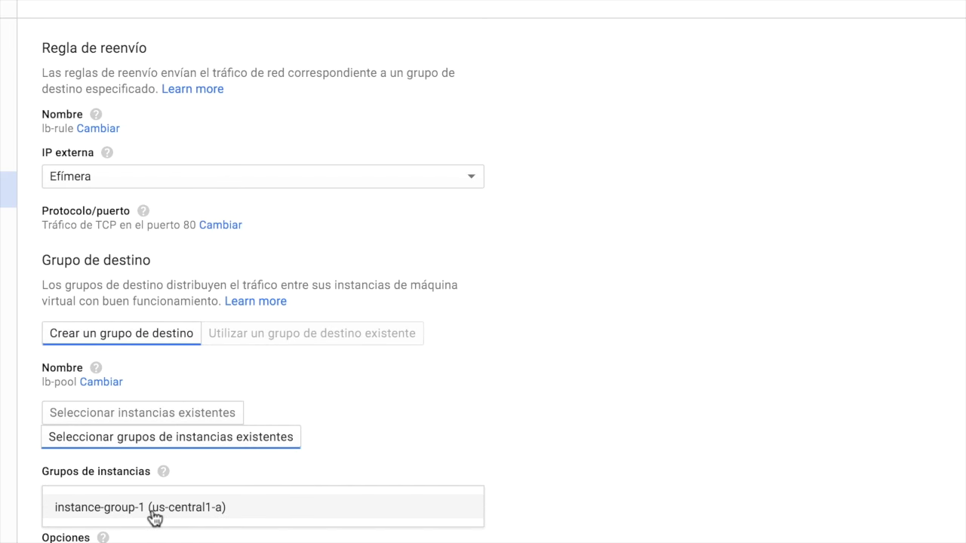
left_click(89, 513)
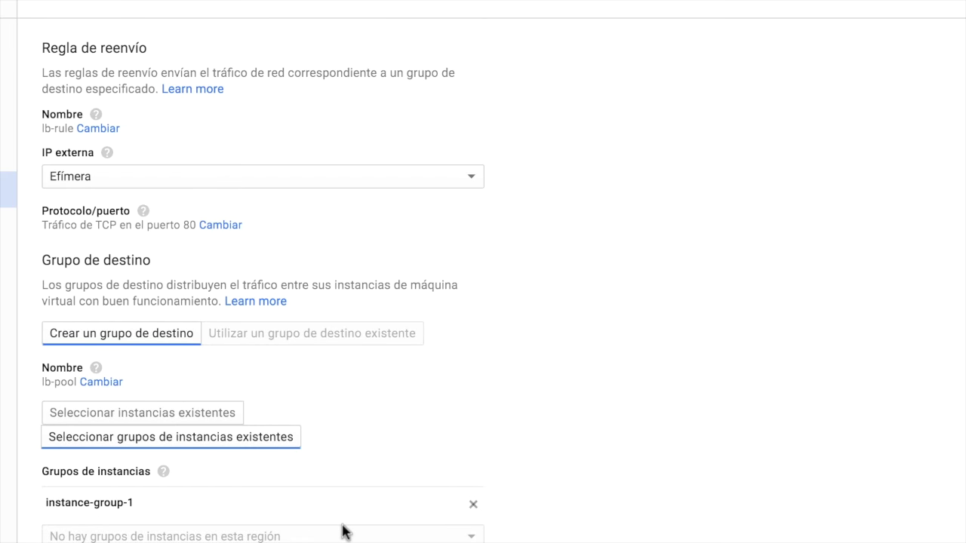
Review the load balancer's forwarding rule, target pool and health check settings before creating it.
scroll(345, 531, "down", 3)
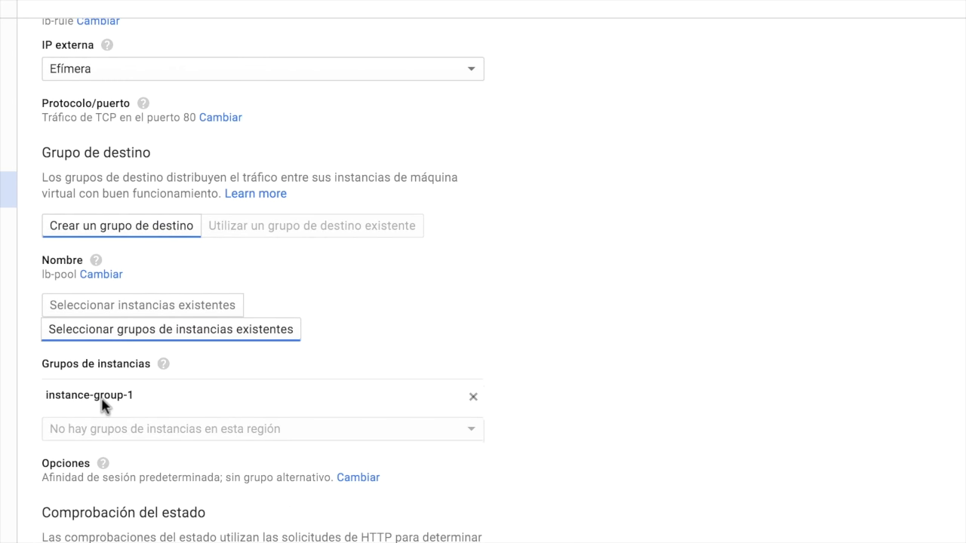
scroll(282, 478, "down", 3)
scroll(281, 478, "down", 1)
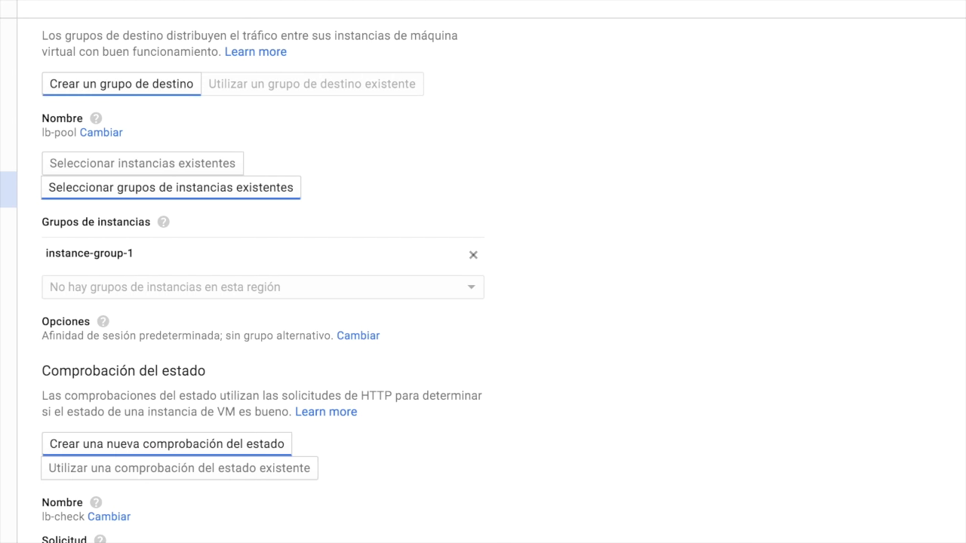
scroll(361, 456, "up", 3)
scroll(360, 456, "down", 2)
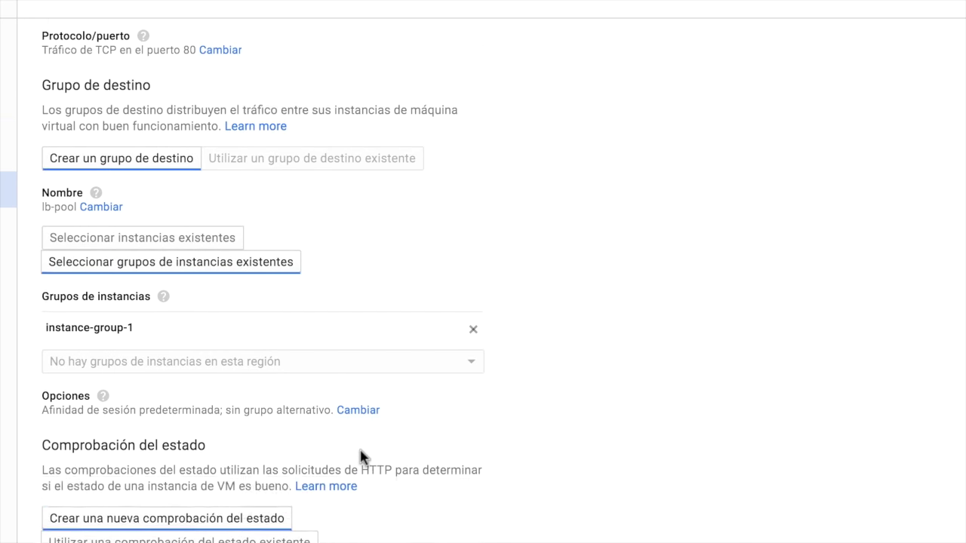
scroll(360, 456, "up", 3)
scroll(360, 457, "up", 3)
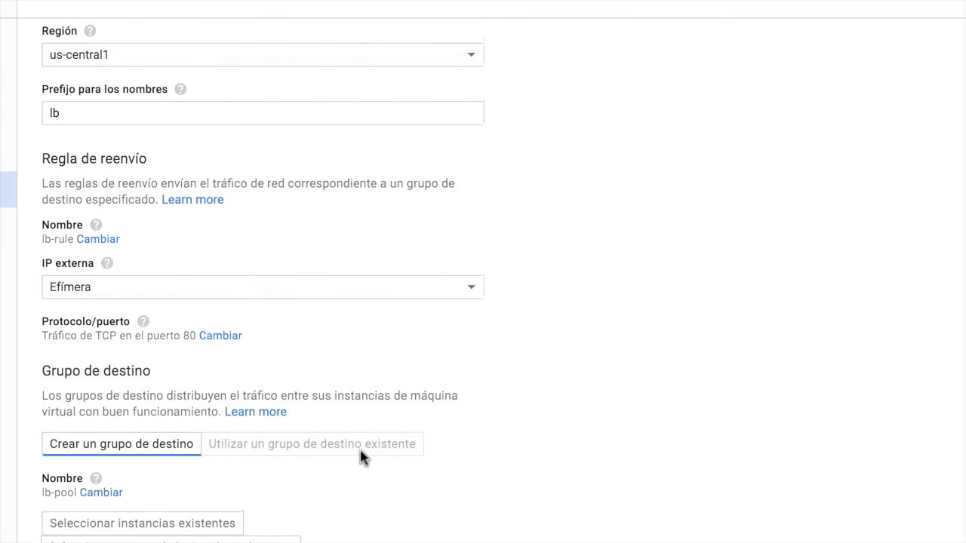
scroll(361, 457, "down", 6)
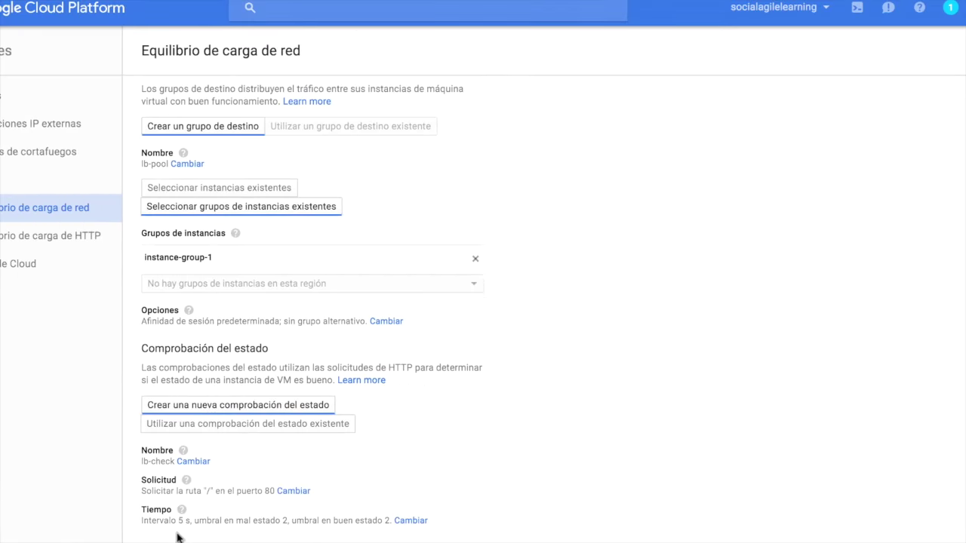
Create the network load balancer with the configured settings and check its creation progress in the notifications.
left_click(163, 542)
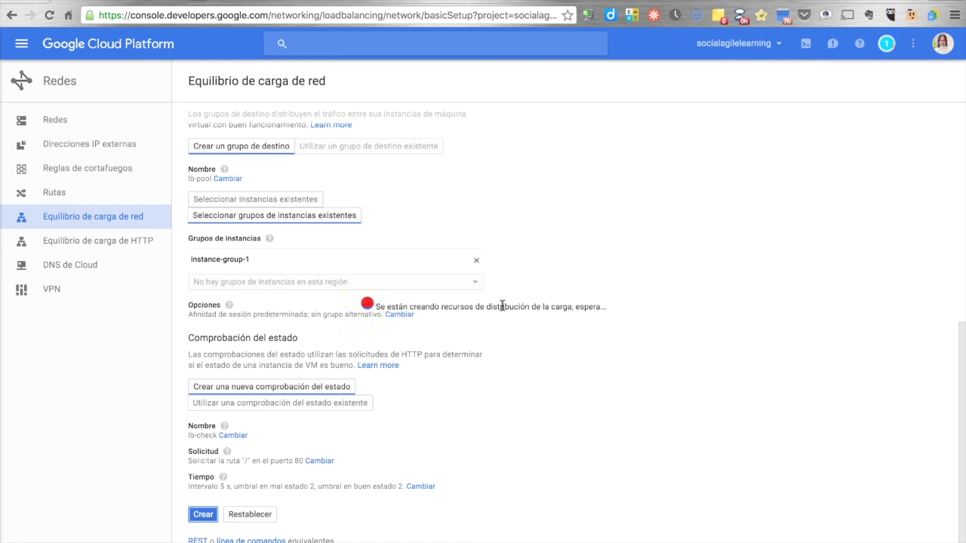
left_click(885, 45)
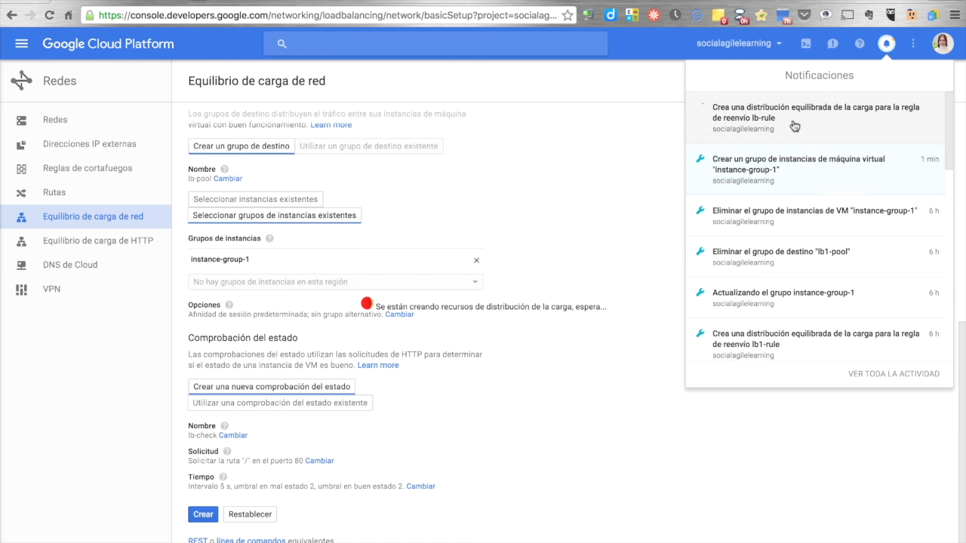
left_click(538, 201)
Open the details of instance-group-1 in Compute Engine and reload them to check the group's members and load balancing status.
left_click(21, 44)
left_click(101, 341)
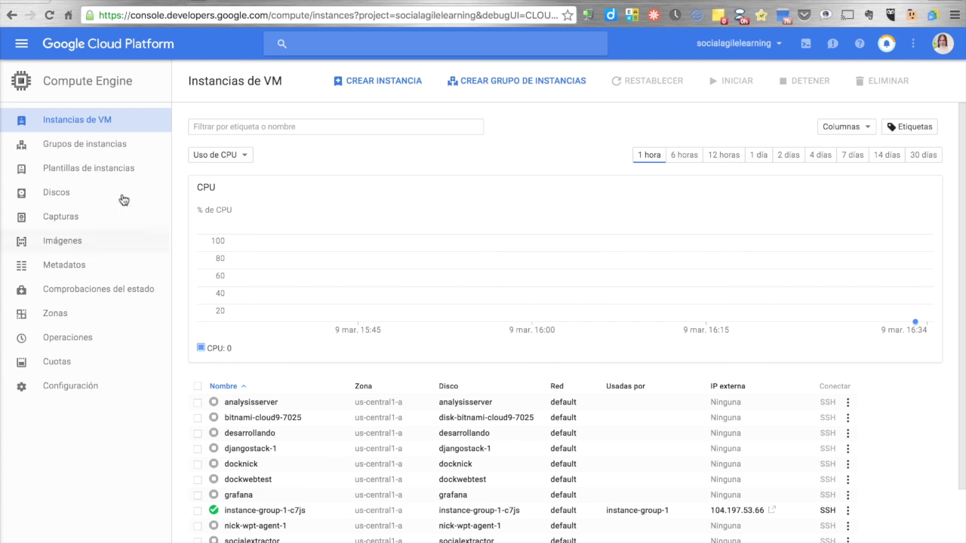
left_click(106, 152)
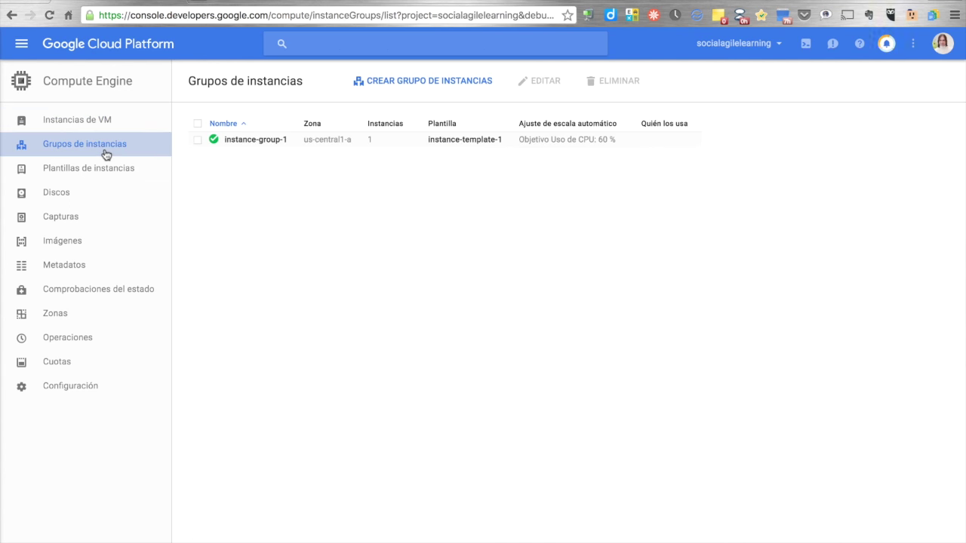
left_click(242, 143)
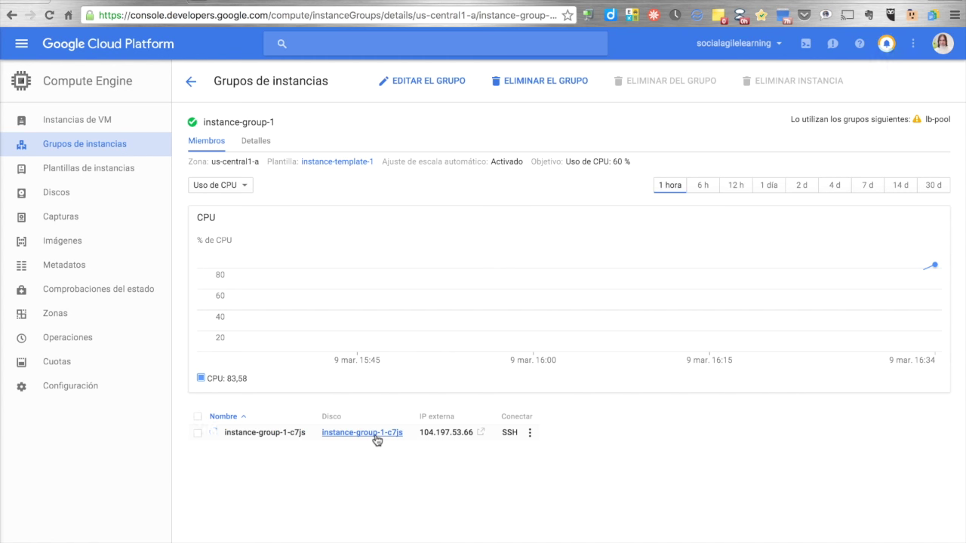
left_click(48, 15)
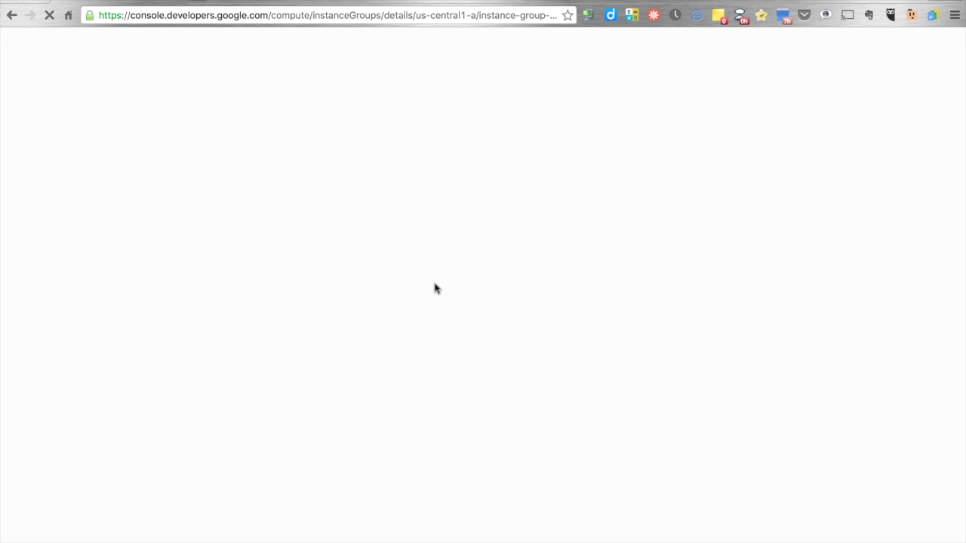
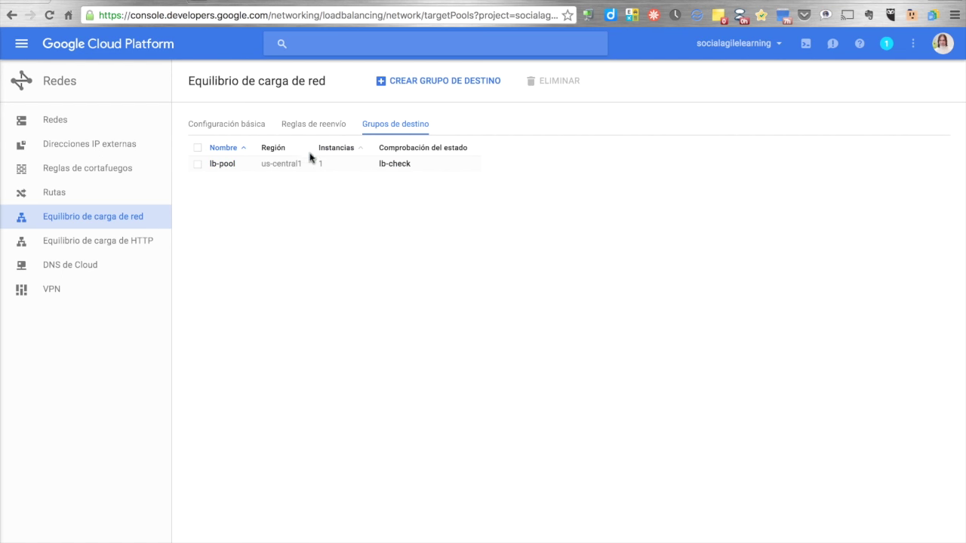
Open the IP address of the forwarding rule lb-rule in the browser and request its /service path.
left_click(339, 130)
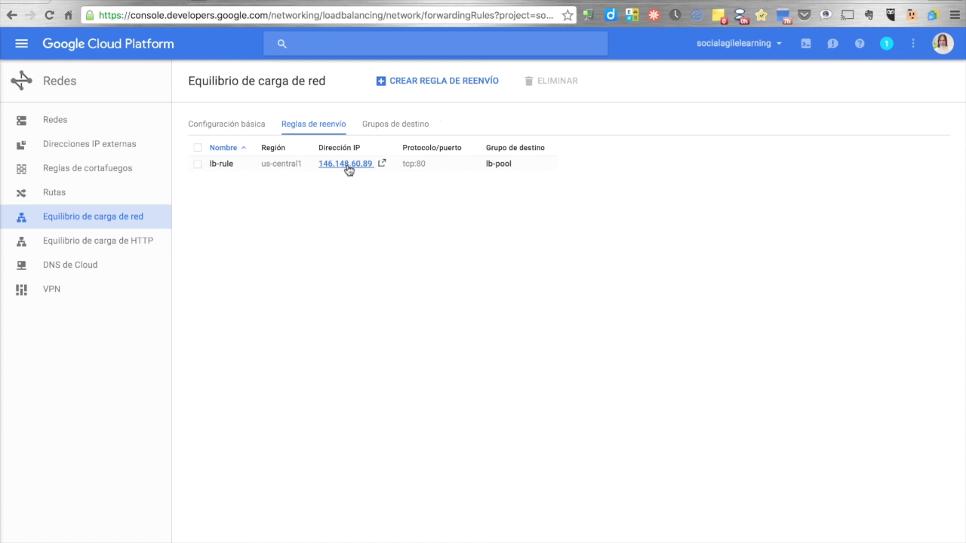
left_click(347, 164)
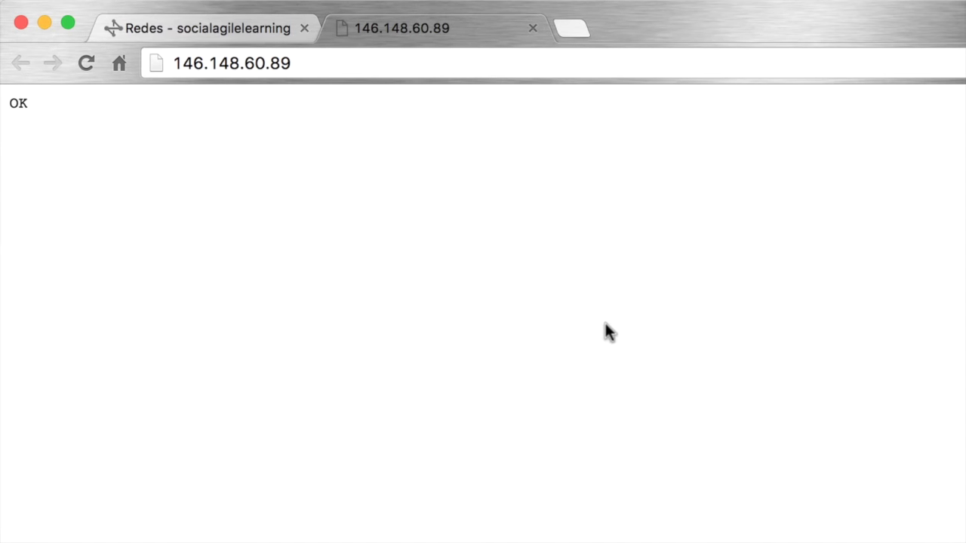
left_click(391, 66)
key("Right")
type("/service")
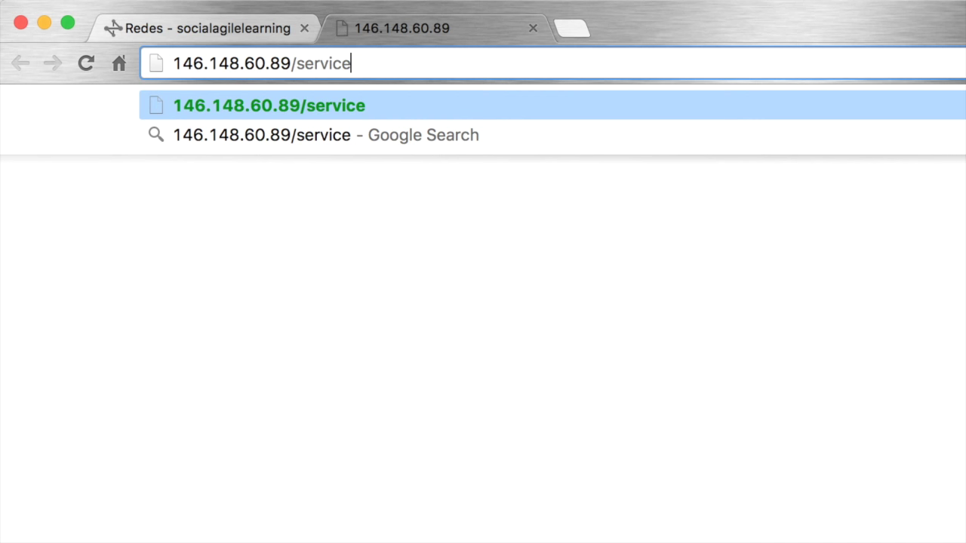
key("Return")
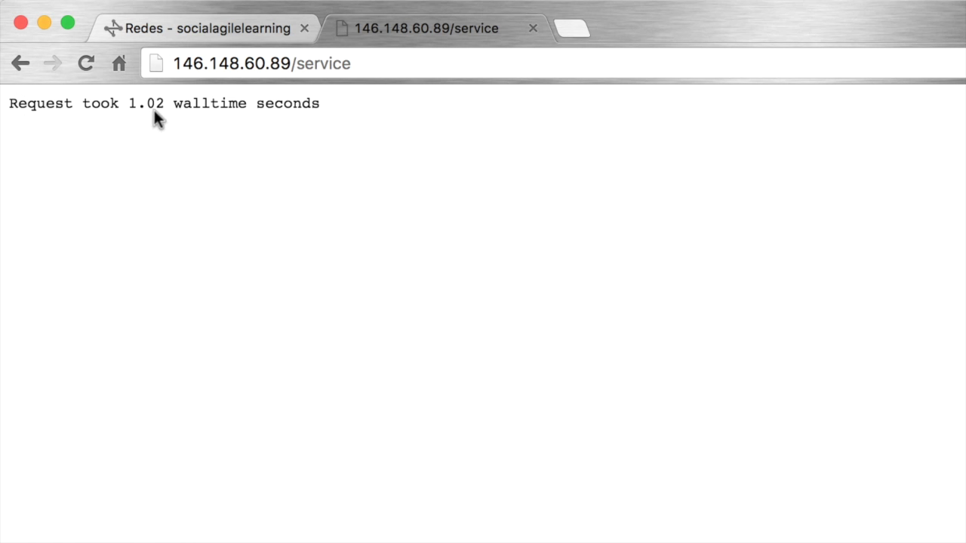
left_click_drag(320, 106, 309, 109)
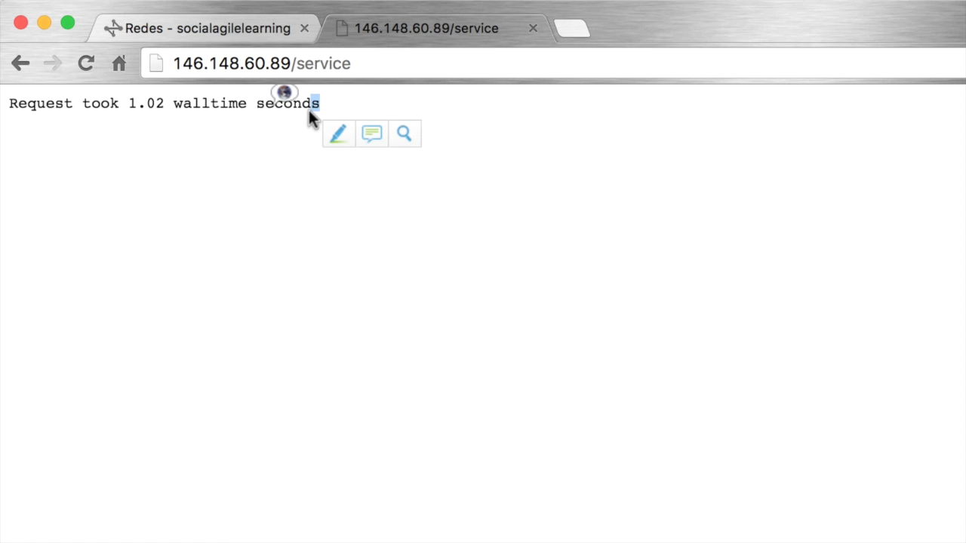
Close the service test page and check instance-group-1 in the Compute Engine instance groups list.
left_click(533, 29)
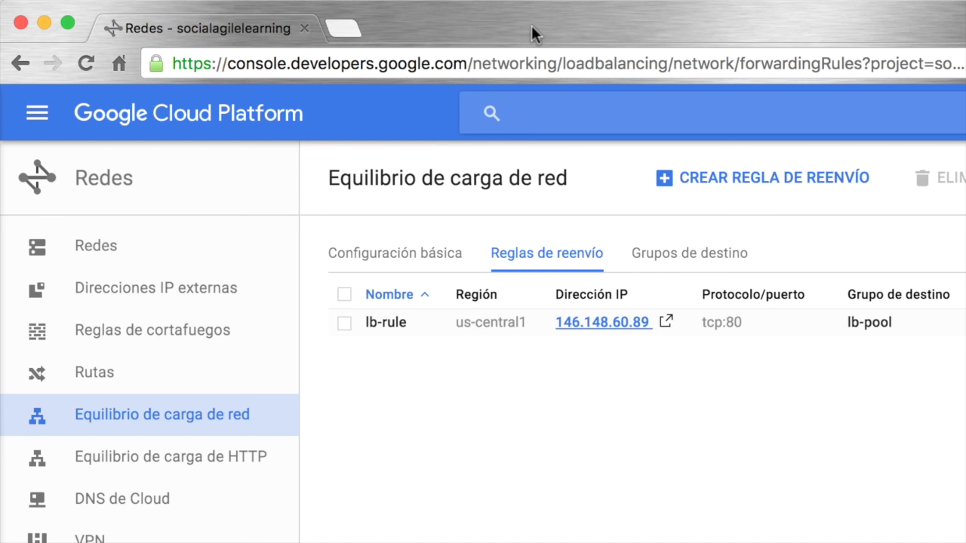
left_click(38, 114)
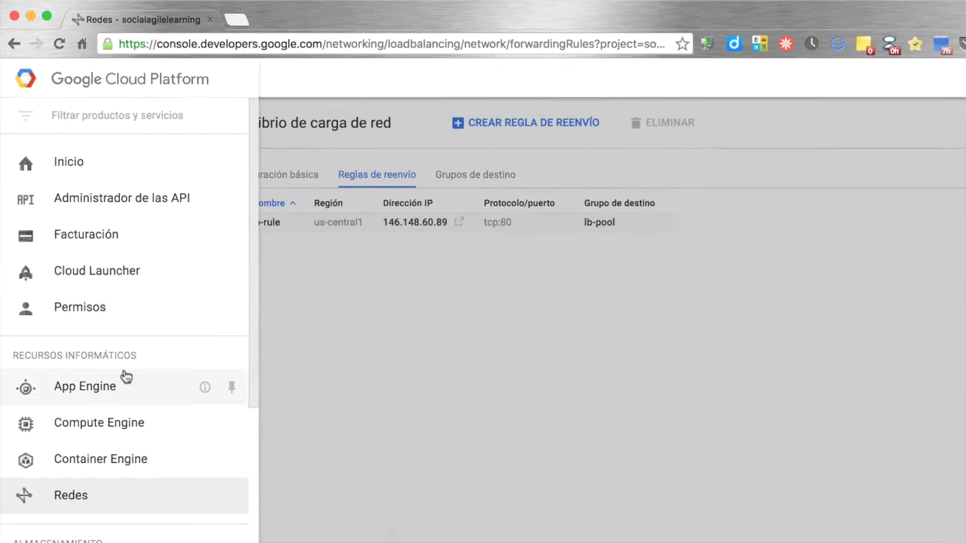
left_click(120, 424)
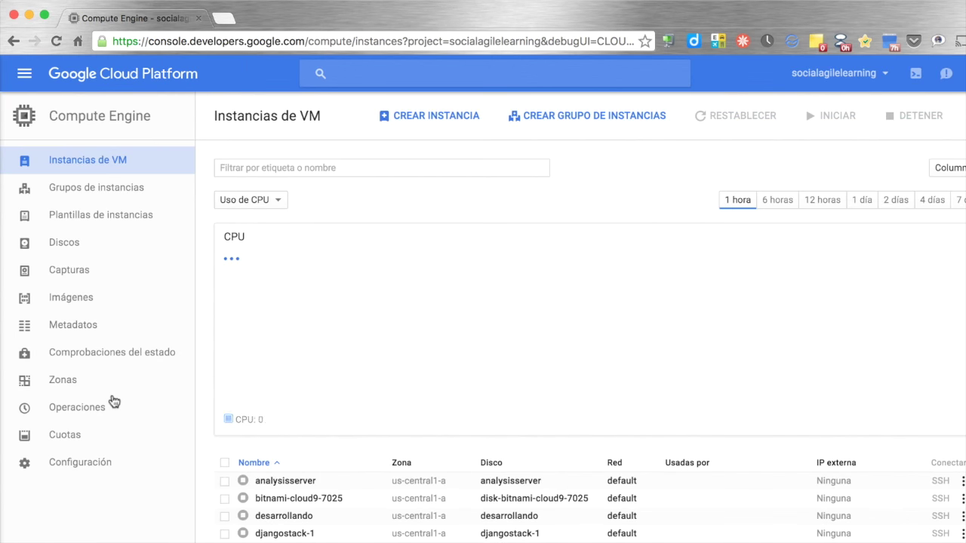
left_click(66, 189)
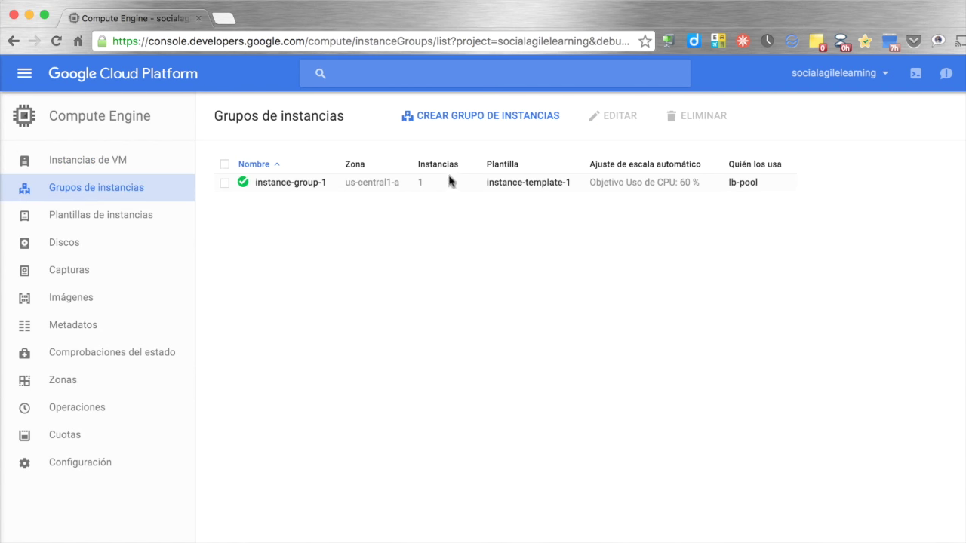
Open the details of instance-group-1, switch to the Terminal and begin a command with "while true; do".
left_click(305, 188)
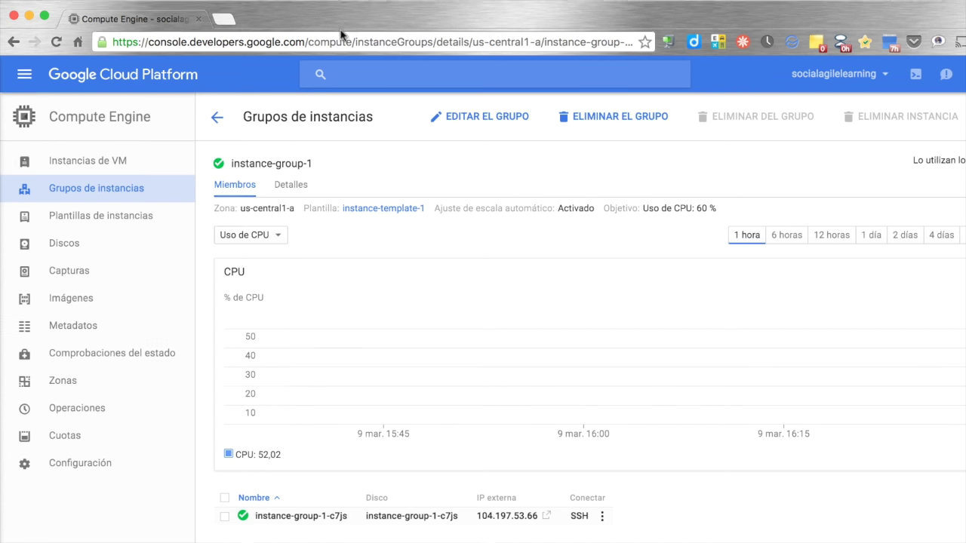
left_click(303, 8)
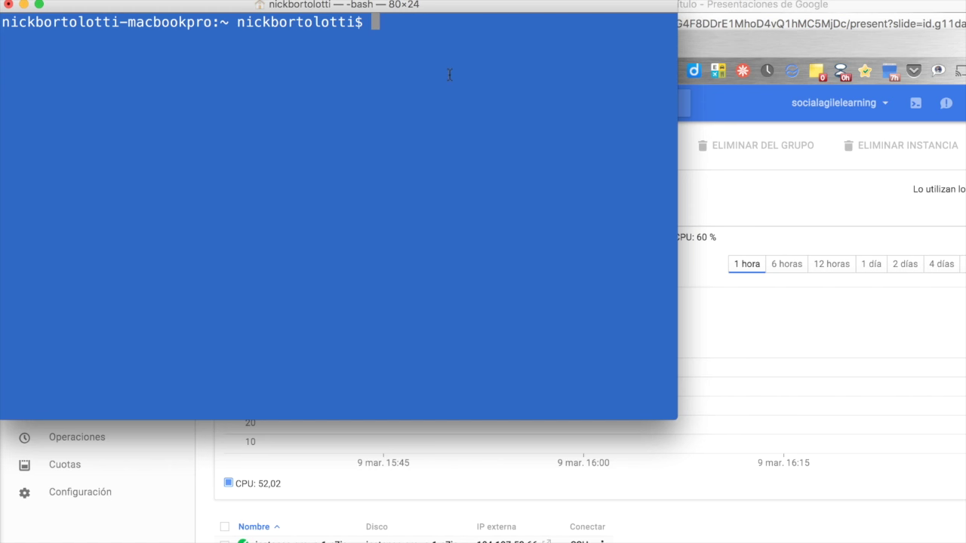
type("while")
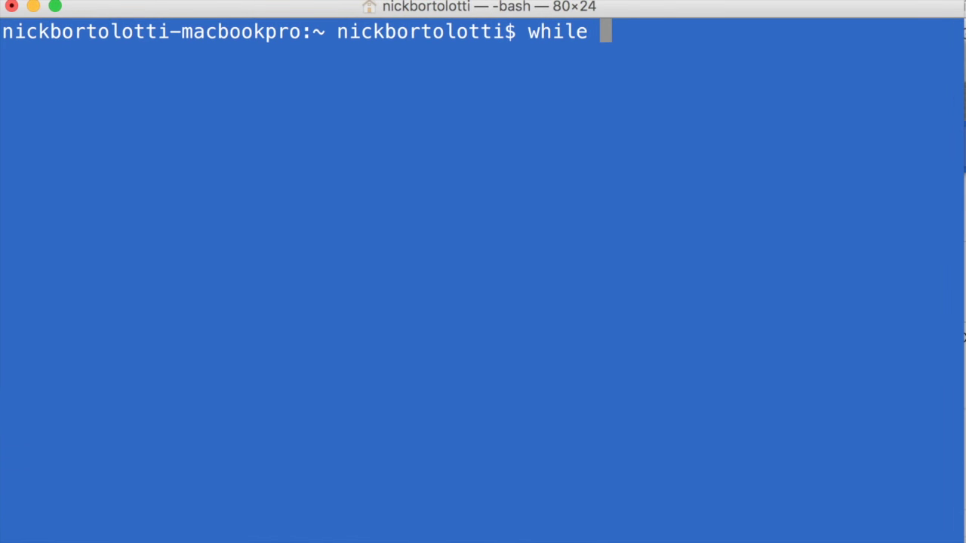
type(" true; do")
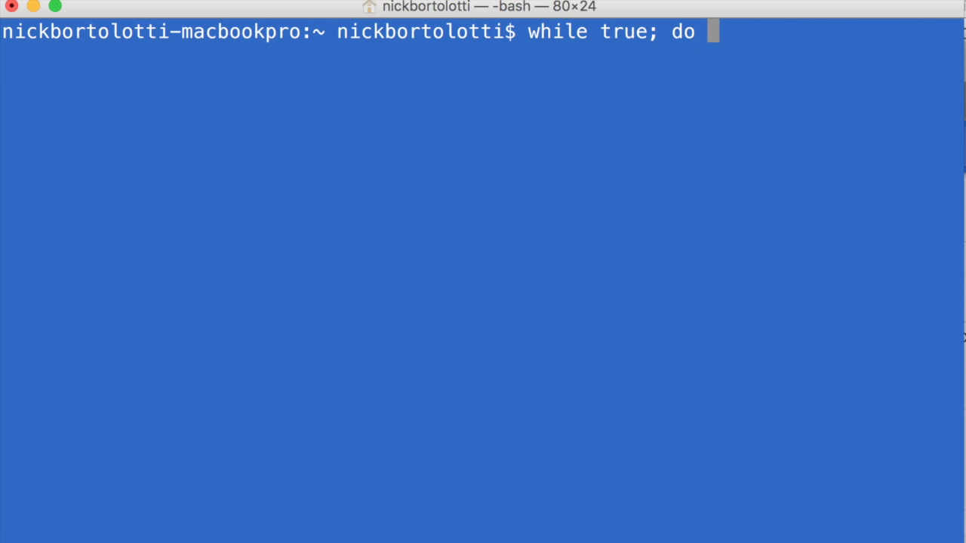
Add a parenthesised background curl call, "(curl &)", to the loop command, leaving its address empty.
type(" (culr)")
key("Left")
type("culr")
key("BackSpace")
key("BackSpace")
type("rl")
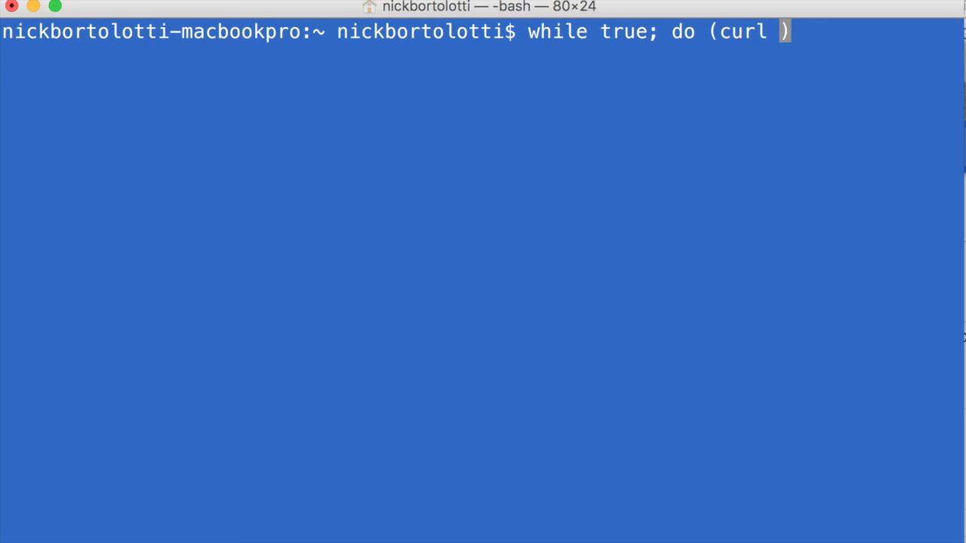
type("$")
key("BackSpace")
type("&")
key("Right")
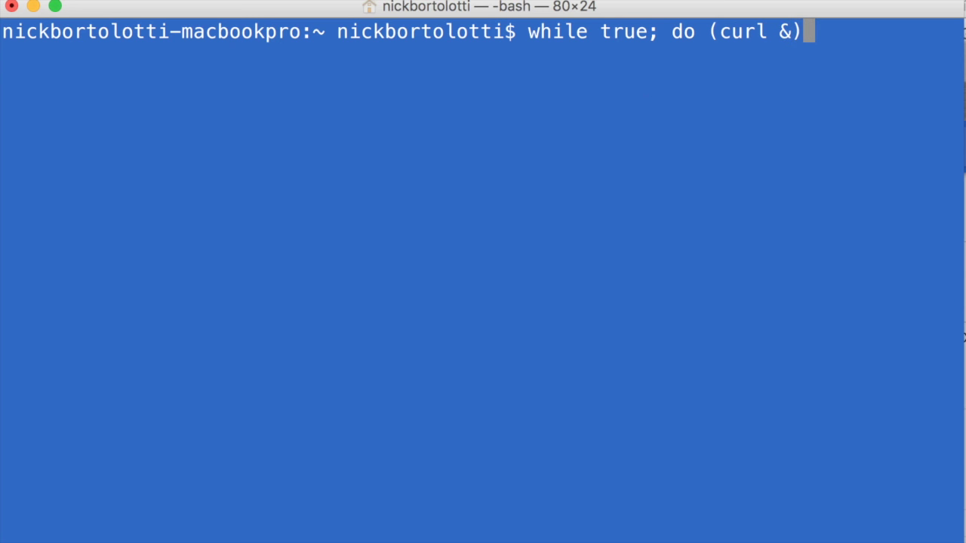
Switch to the Chrome browser and open the IP address of lb-rule from the network load balancing forwarding rules.
key("super+Tab")
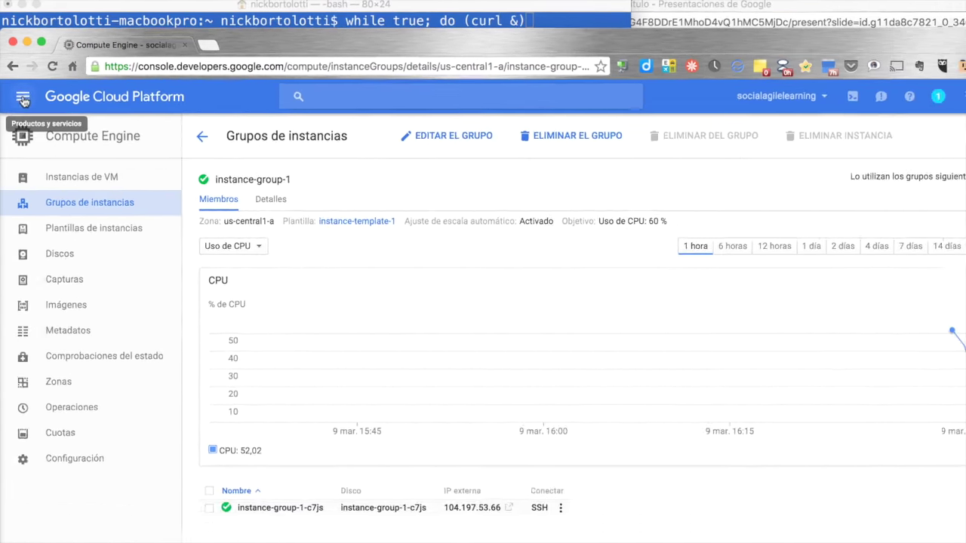
left_click(24, 101)
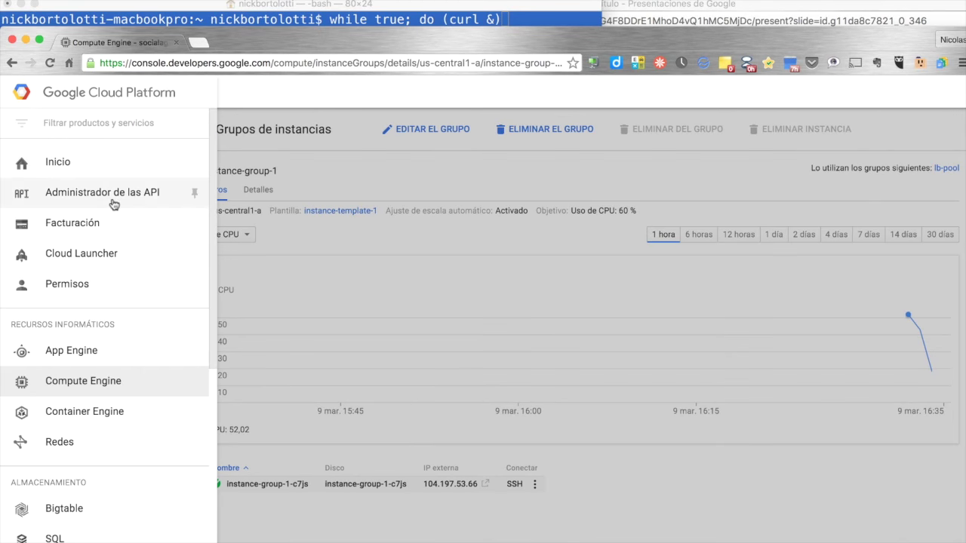
left_click(68, 522)
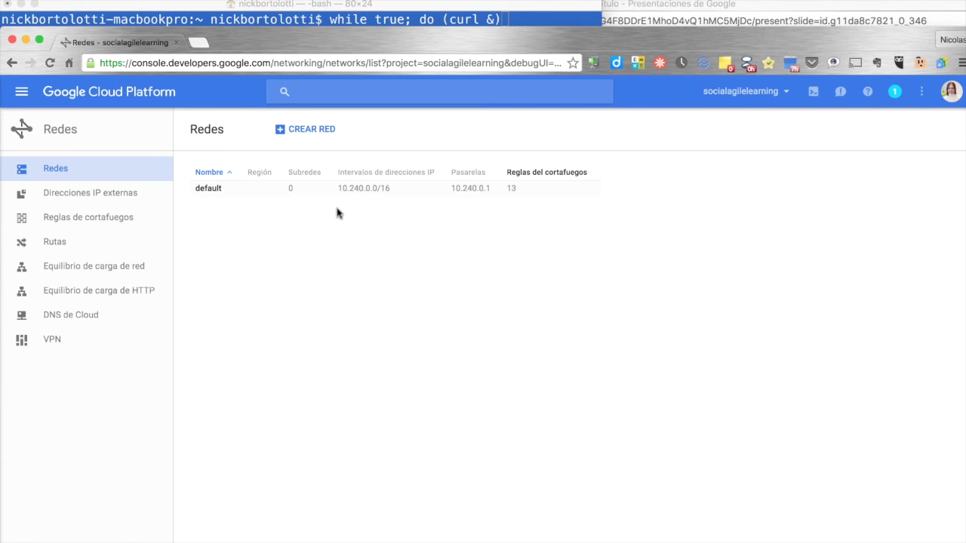
left_click(87, 266)
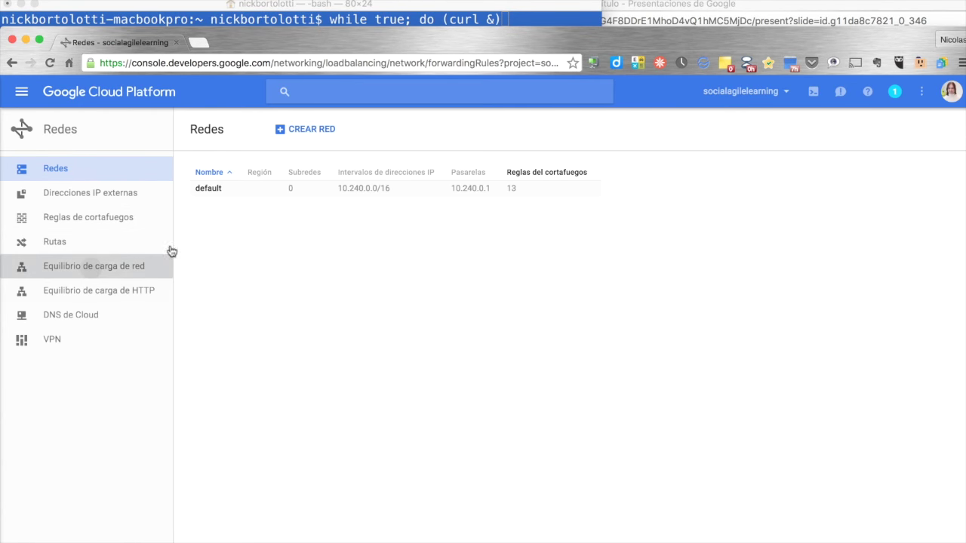
left_click(359, 215)
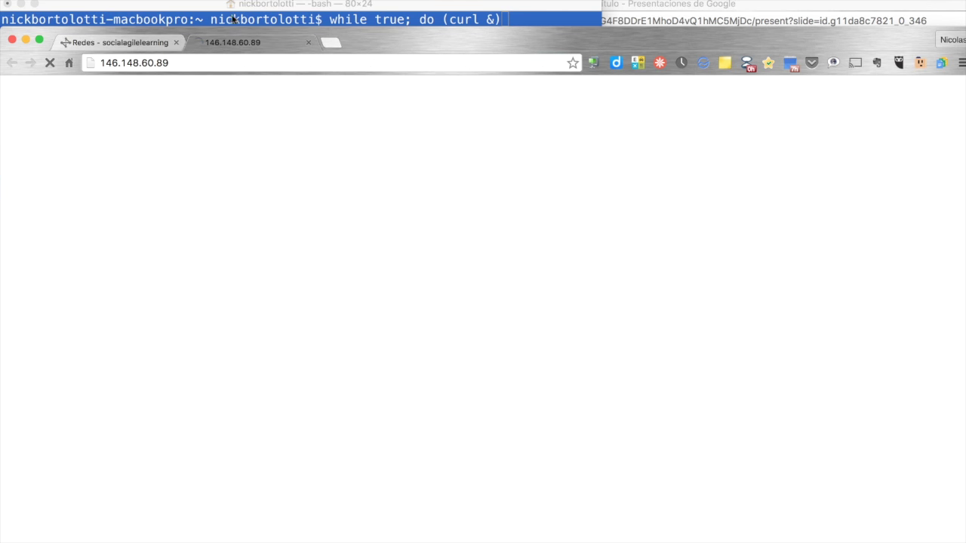
Request the /service path at 146.148.60.89 and copy the page's full address.
left_click(192, 65)
key("Right")
type("/service")
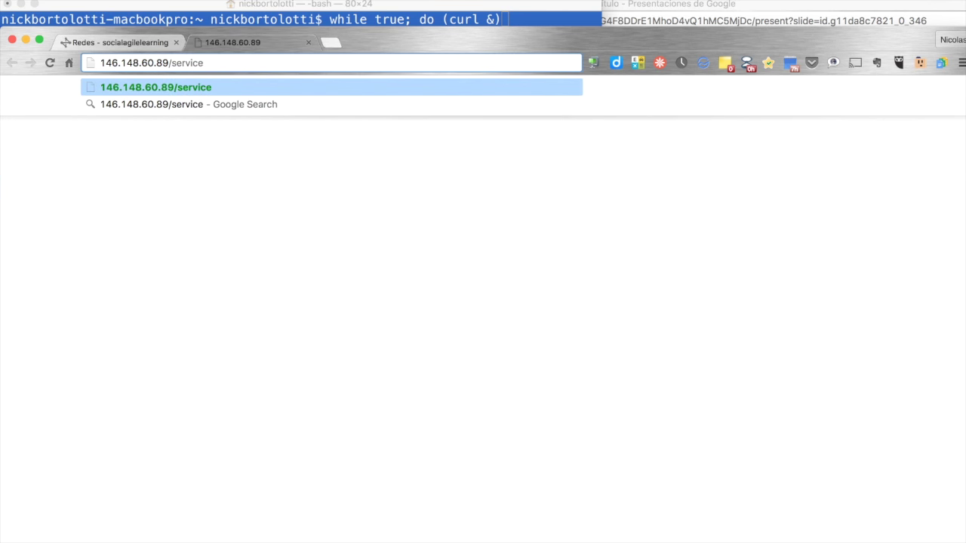
key("Return")
left_click(209, 64)
key("super+c")
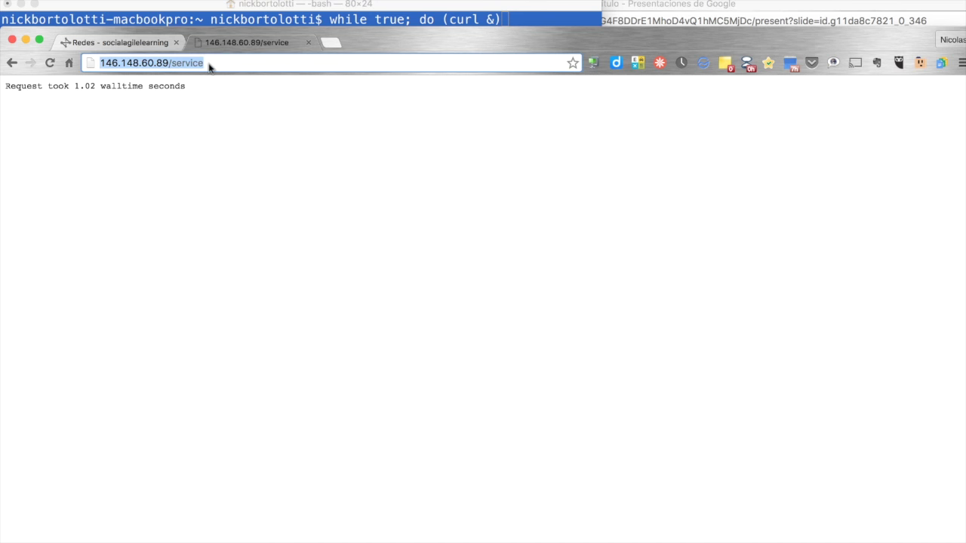
left_click(278, 17)
key("Left")
key("Left")
key("Left")
key("super+v")
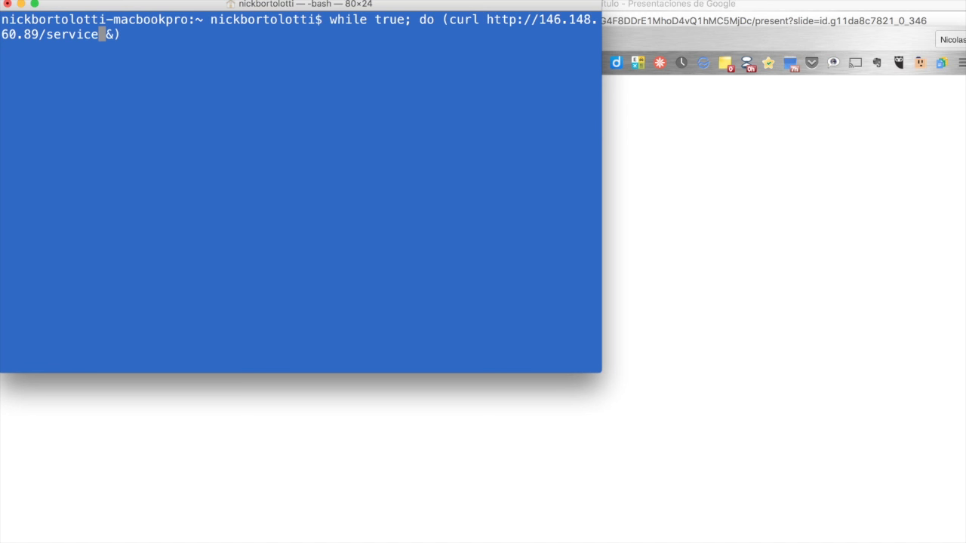
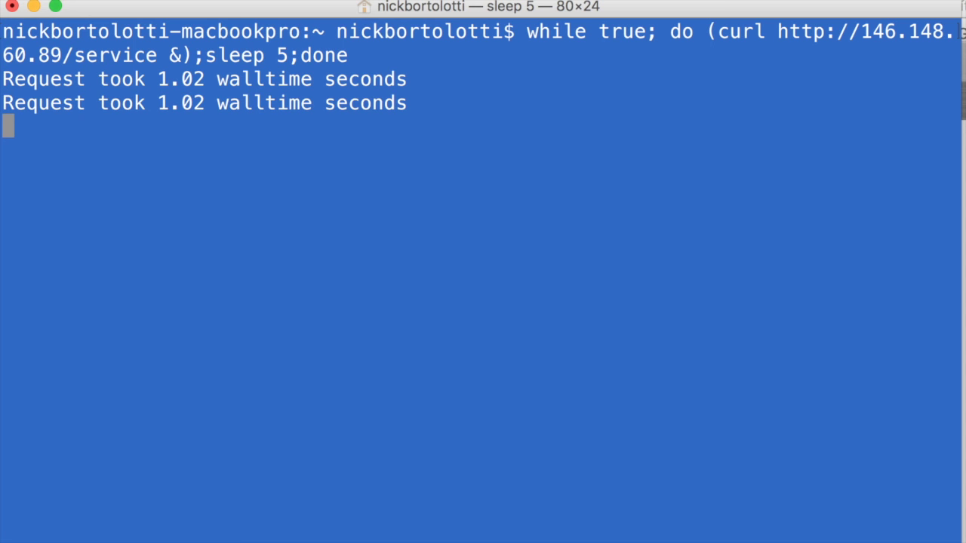
Switch back to the Chrome browser, show the network load balancing page and move the window aside so the Terminal output is visible.
key("super+Tab")
left_click(234, 70)
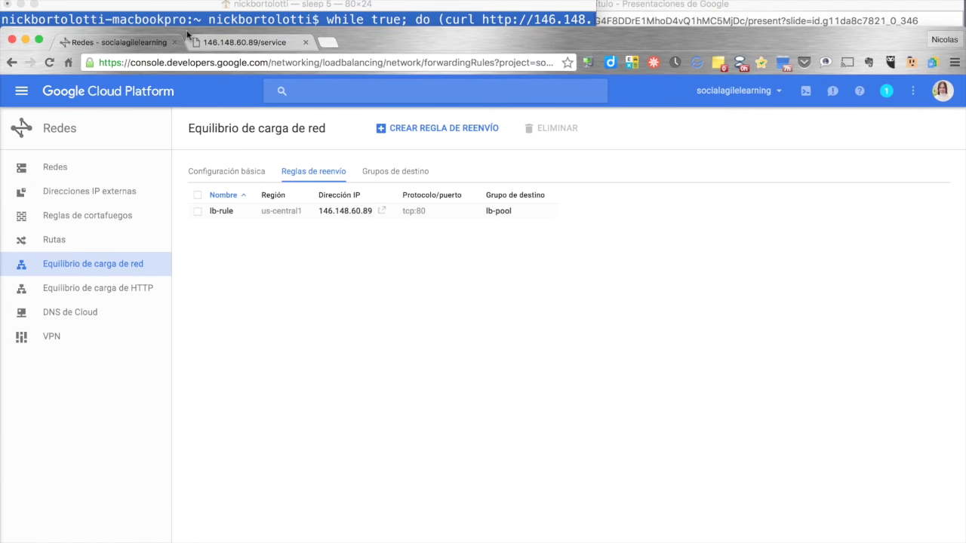
left_click_drag(295, 51, 653, 48)
left_click_drag(411, 28, 455, 8)
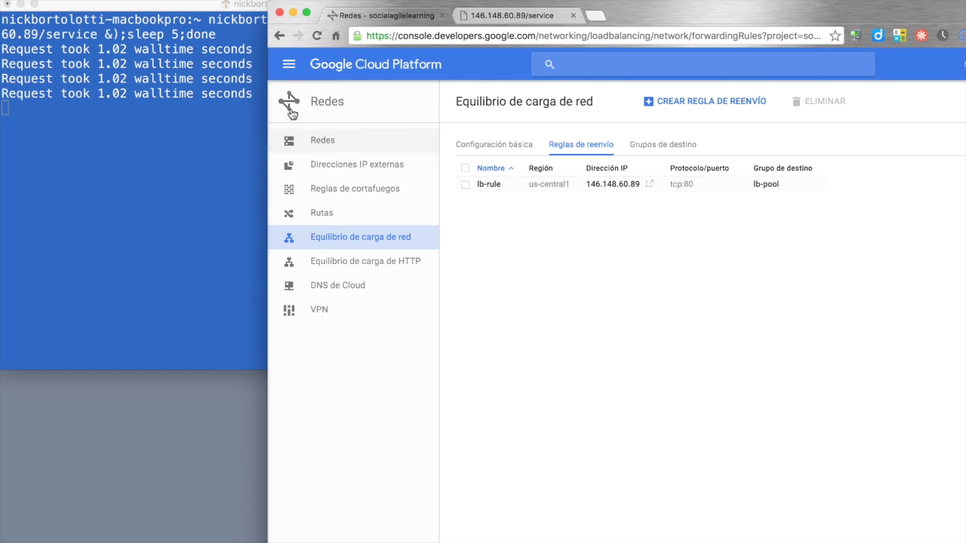
Open the details of instance-group-1 from the Compute Engine instance groups to watch its CPU usage and members.
left_click(289, 64)
left_click(381, 382)
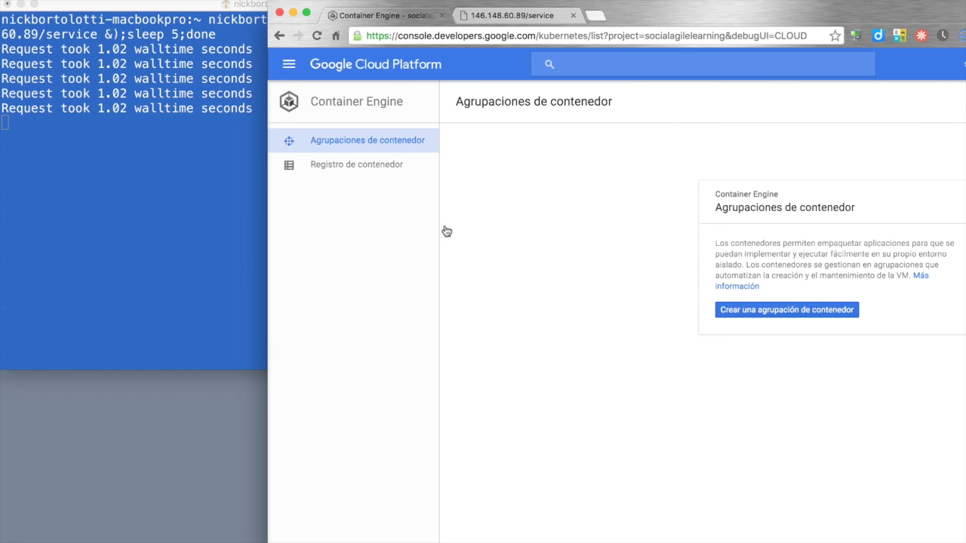
left_click(290, 64)
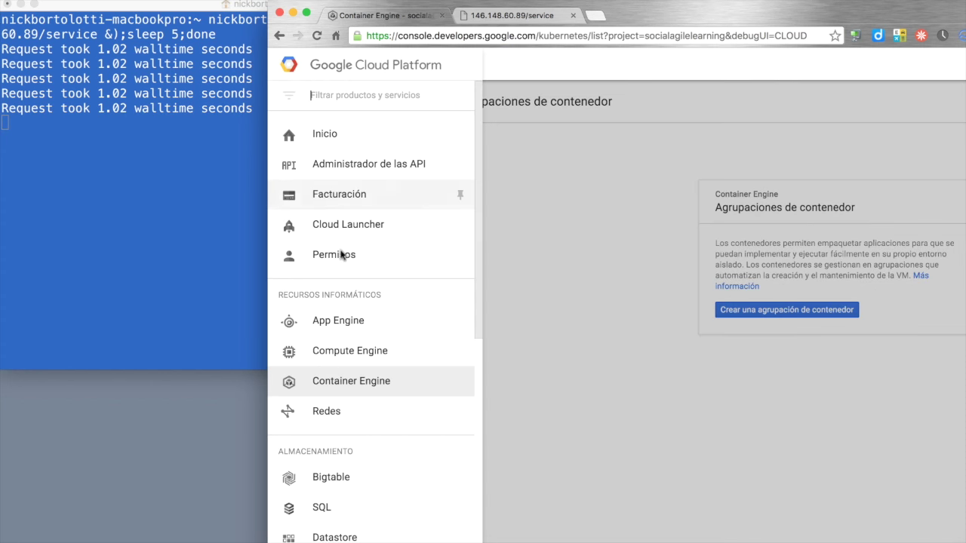
left_click(344, 347)
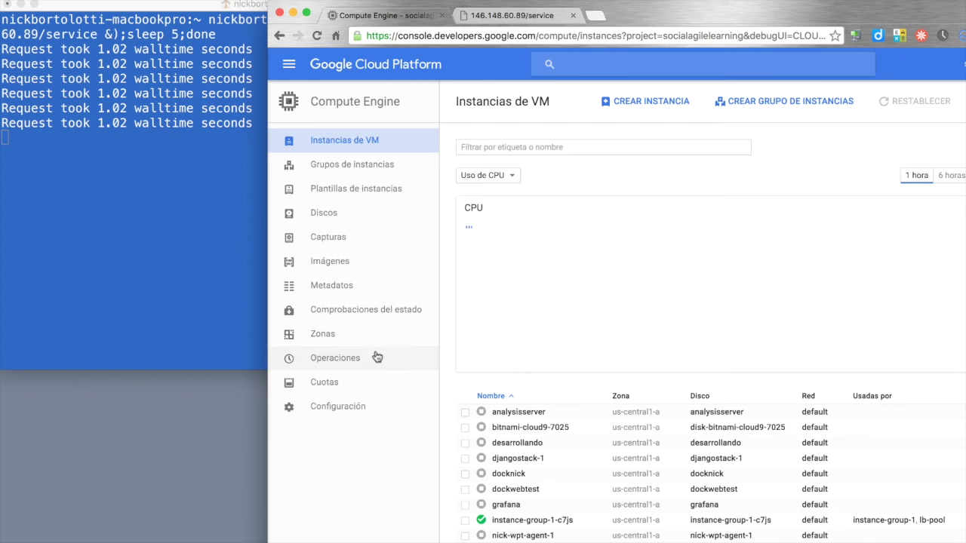
left_click(366, 166)
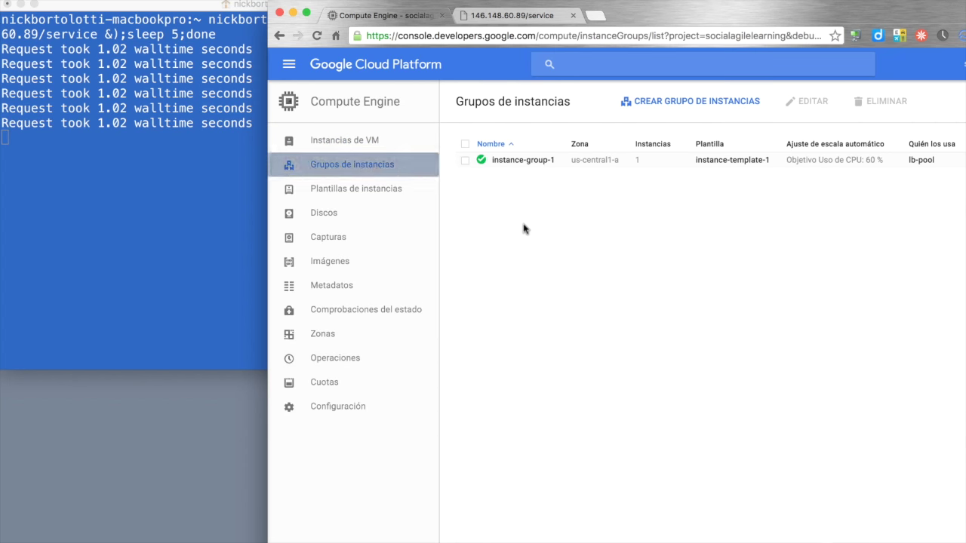
left_click(520, 160)
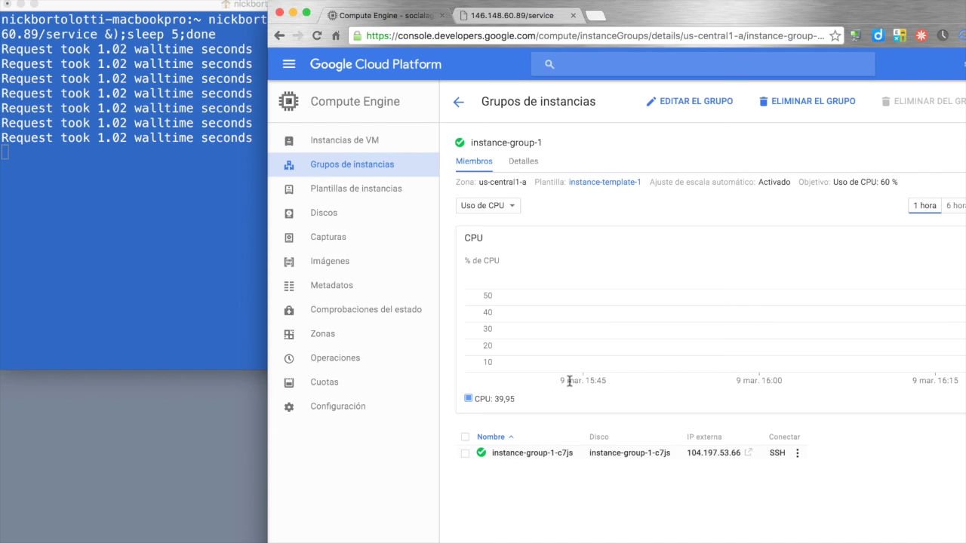
Reposition the browser window, examine the CPU graph and machine type of instance-group-1-c7js, and return to the group's details.
mouse_move(658, 18)
left_mouse_down()
mouse_move(469, 14)
mouse_move(673, 10)
left_mouse_up()
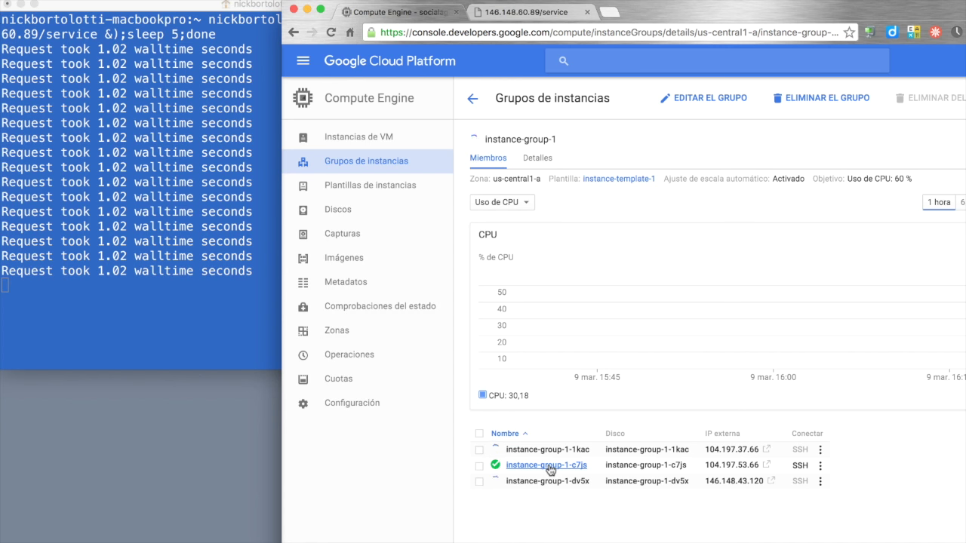
left_click_drag(706, 21, 436, 27)
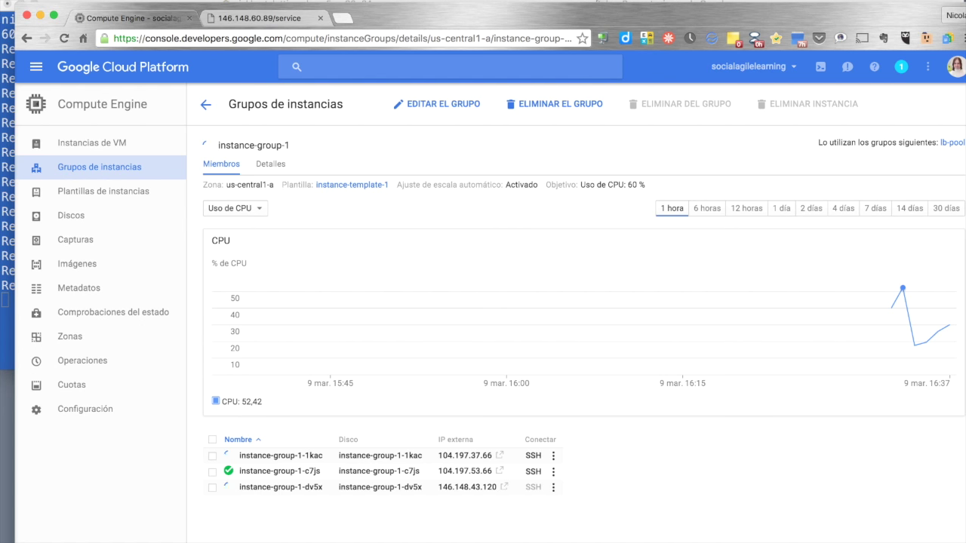
left_click(279, 472)
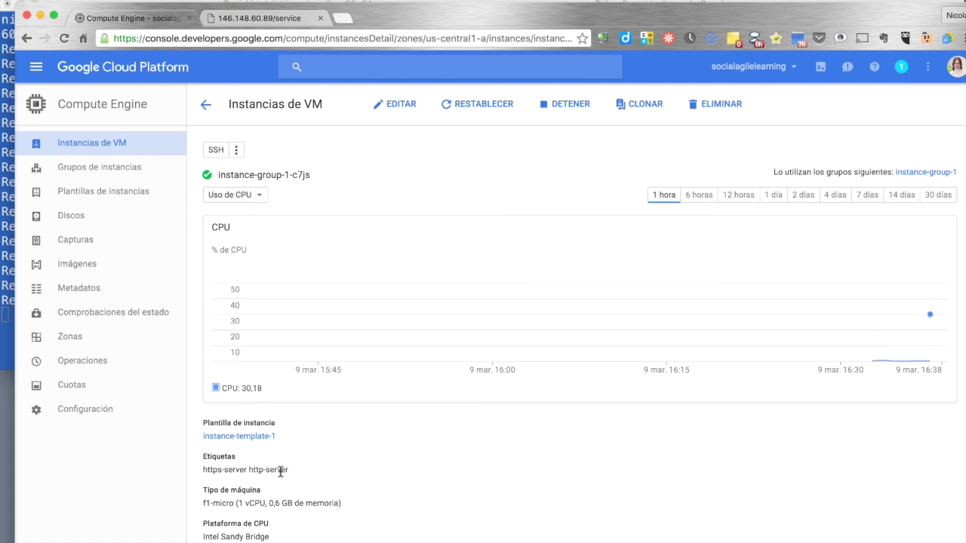
mouse_move(883, 278)
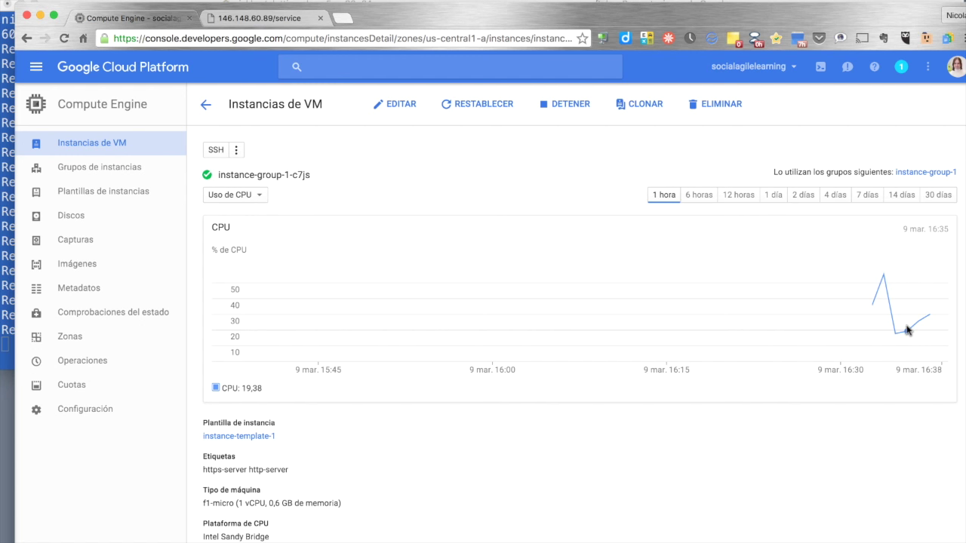
left_click_drag(343, 503, 199, 504)
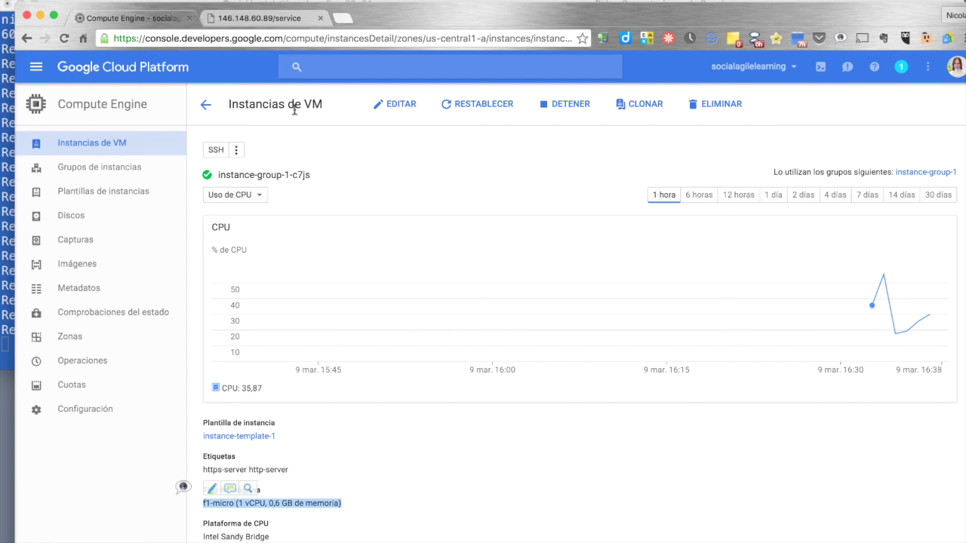
left_click(292, 107)
left_click(206, 108)
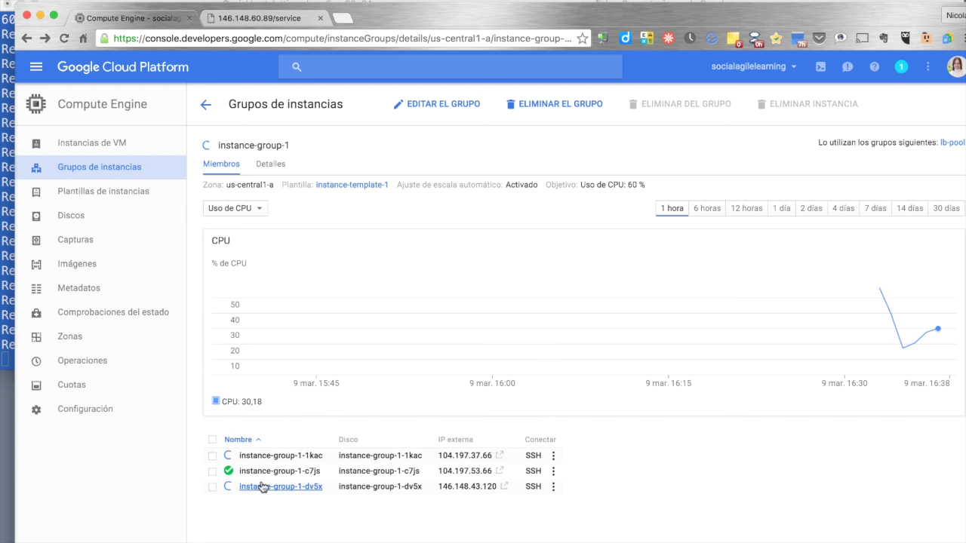
Switch to the Terminal, examine the response times of the latest requests and stop the request loop.
left_click(9, 323)
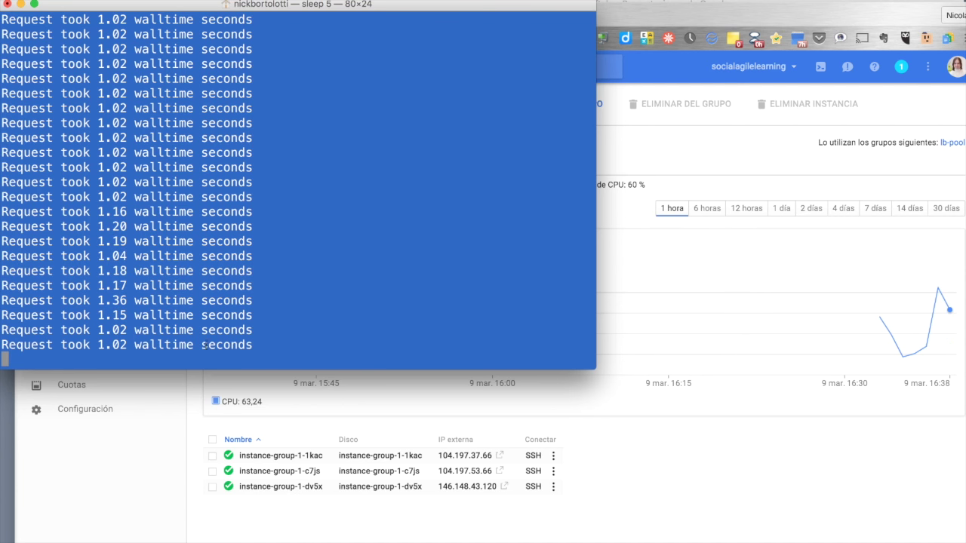
left_click_drag(98, 330, 126, 330)
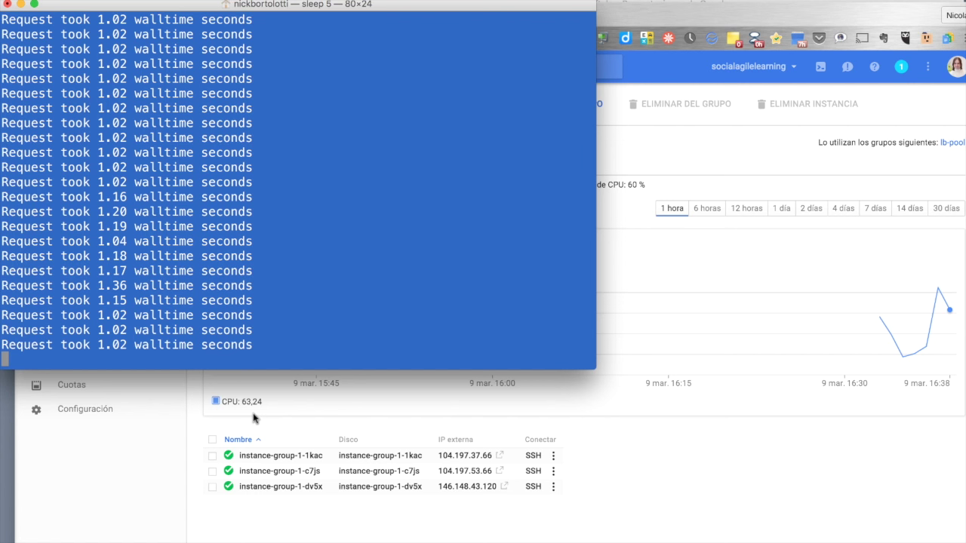
key("ctrl+c")
key("Return")
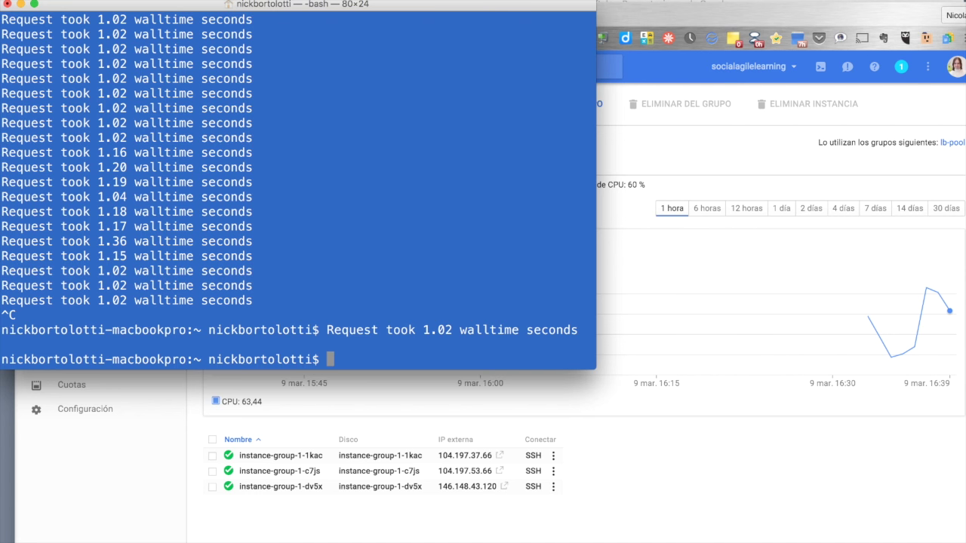
Return to the Chrome browser and check instance-group-1's members and CPU usage, opening the details of instance-group-1-c7js and instance-group-1-1kac.
left_click(690, 273)
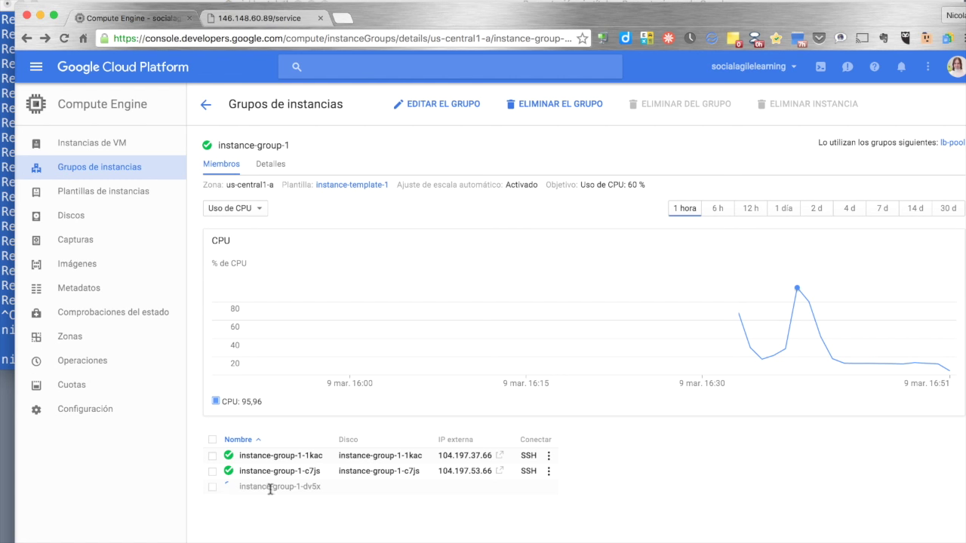
mouse_move(230, 492)
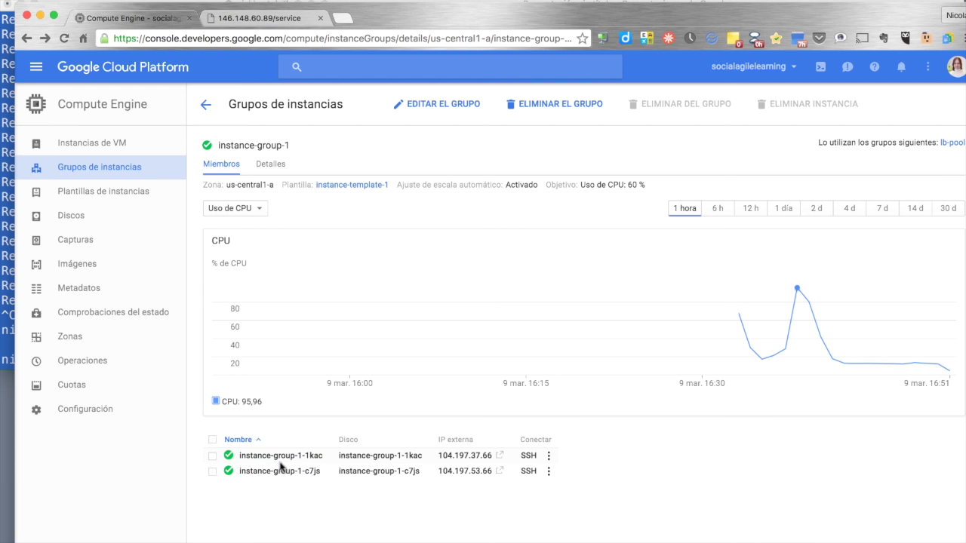
left_click(277, 471)
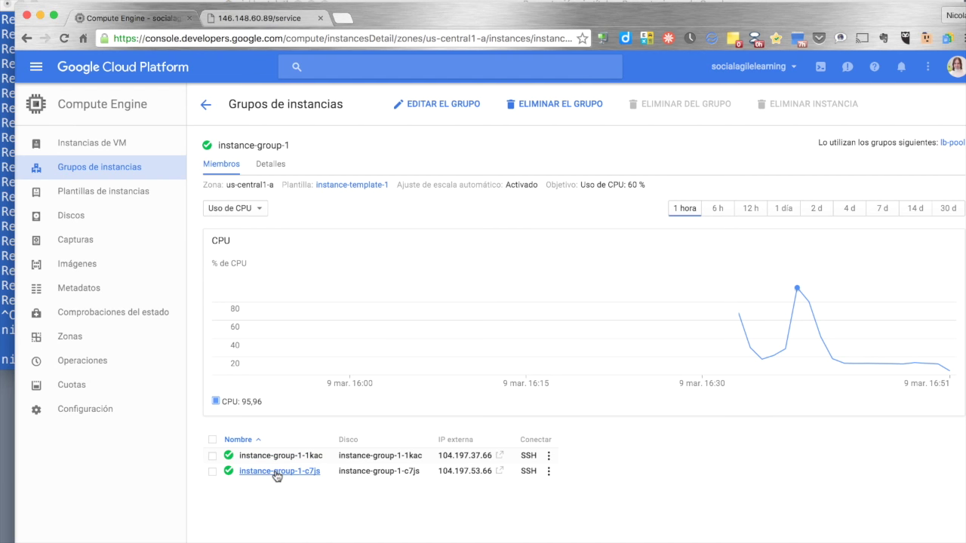
left_click(205, 106)
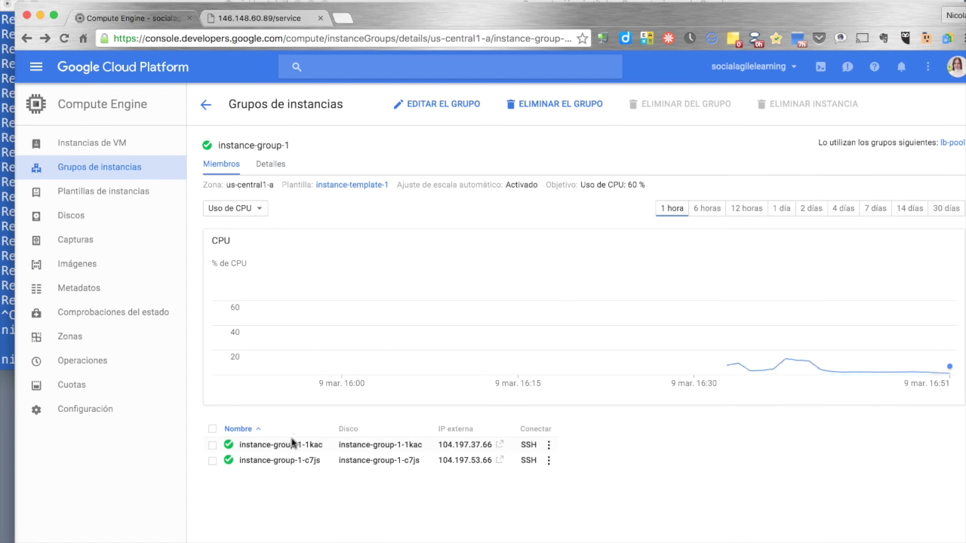
left_click(286, 456)
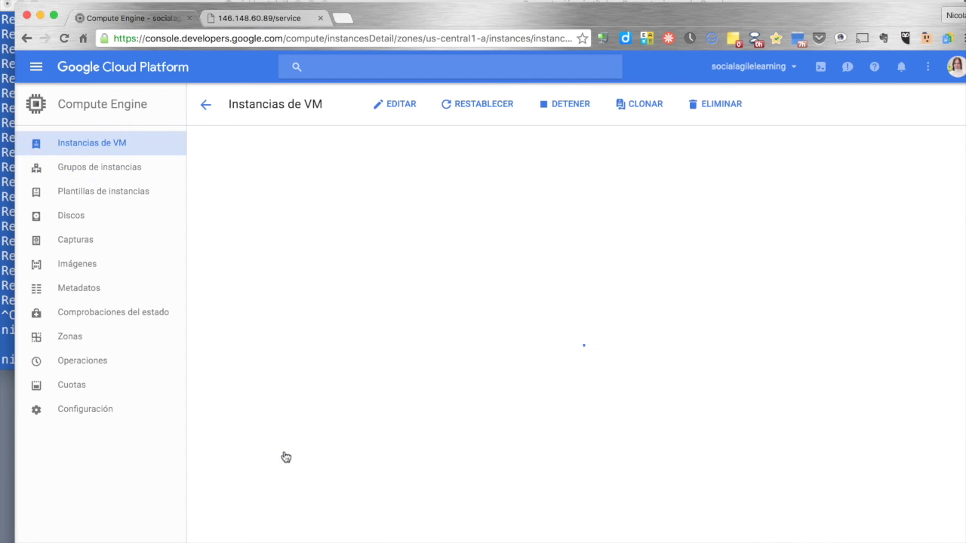
left_click(207, 110)
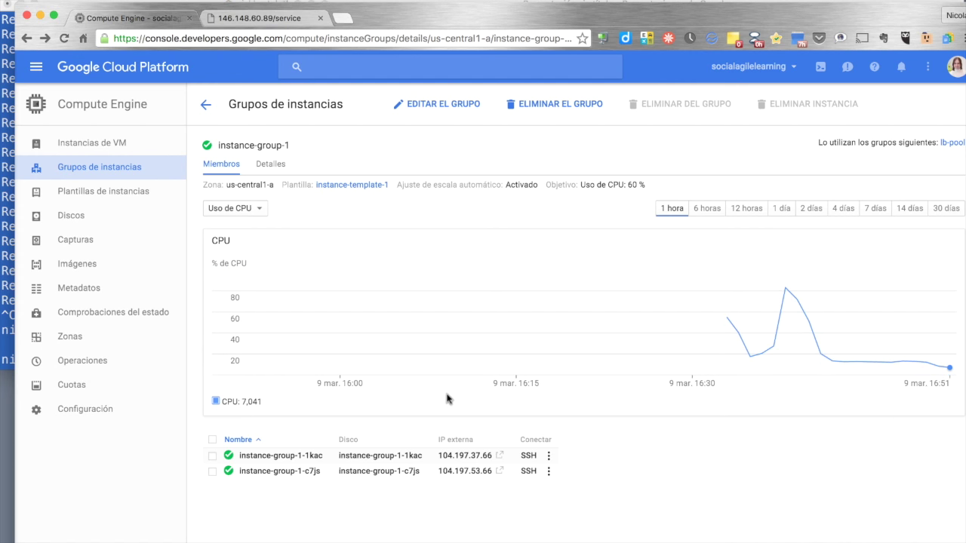